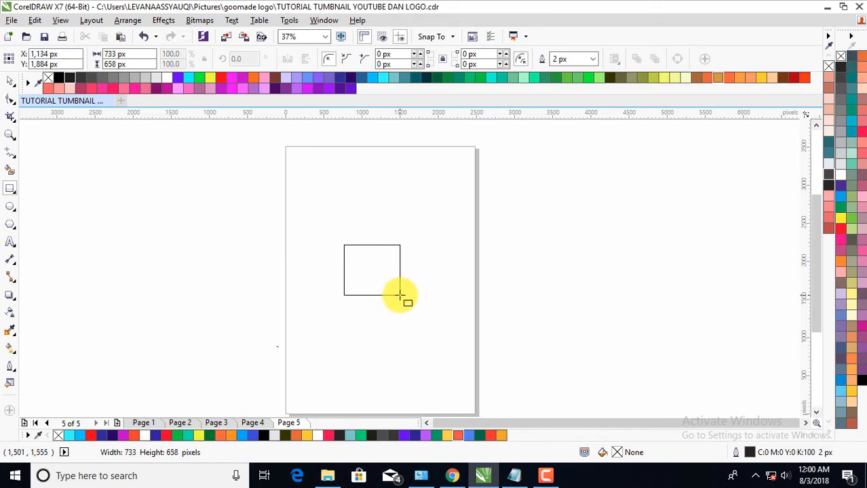
Round all four corners of the rectangle to a radius of about 117 px with the Shape tool
scroll(374, 281, "up", 2)
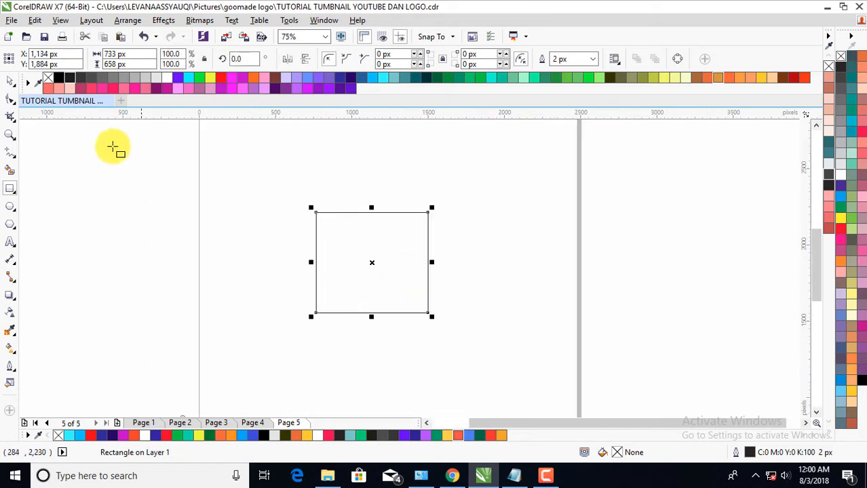
left_click(11, 81)
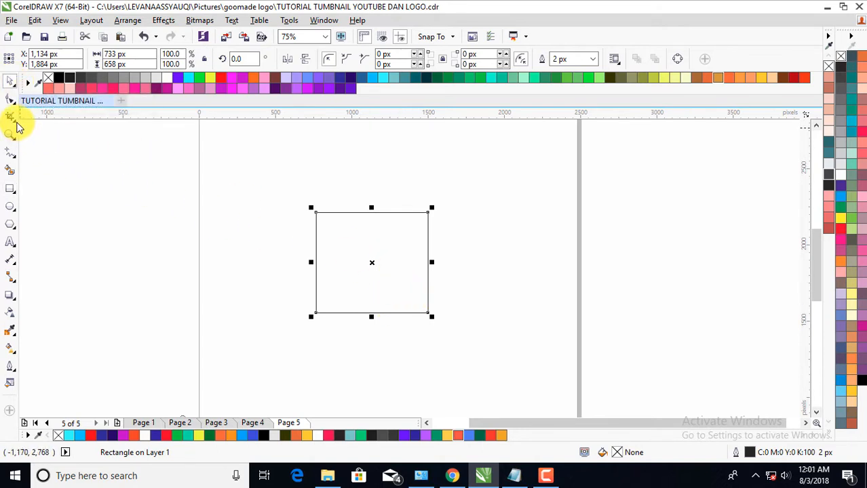
left_click(13, 99)
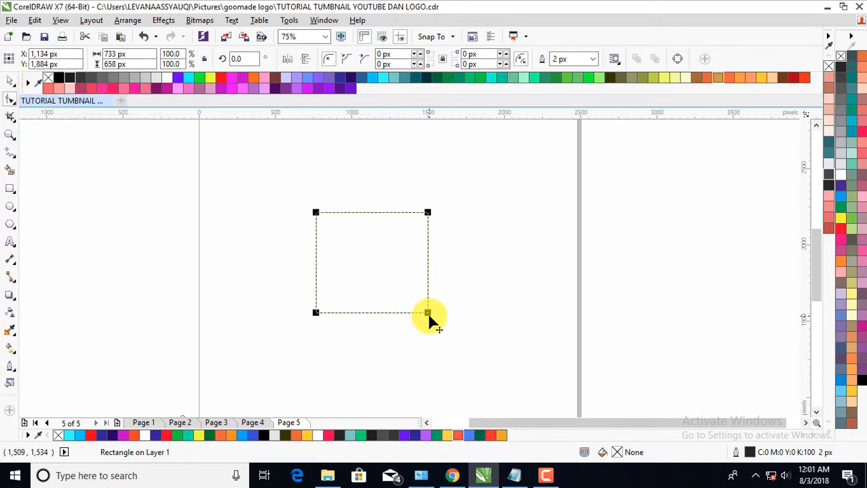
left_click_drag(427, 312, 411, 297)
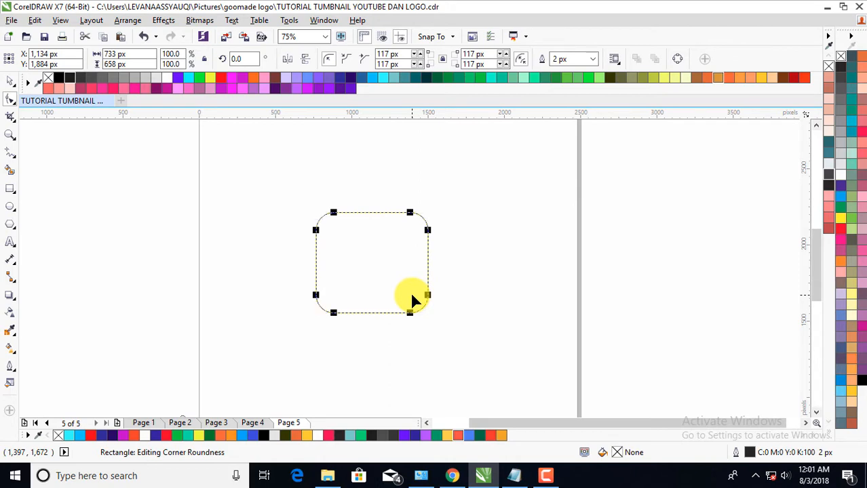
left_click(11, 84)
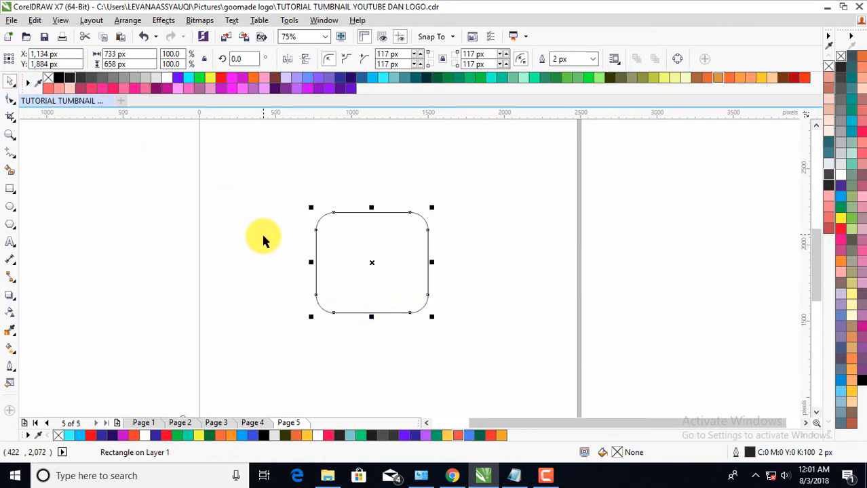
left_click(284, 261)
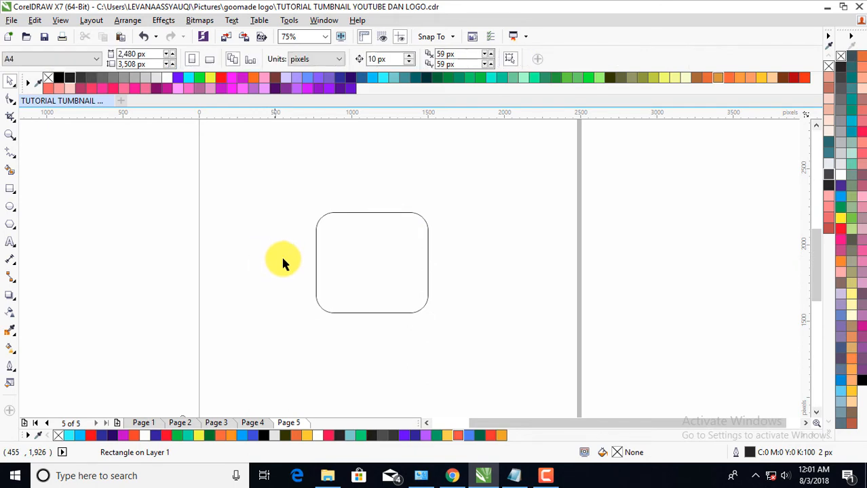
Increase the rectangle's corner rounding to a radius of about 162 px on all four corners
left_click(382, 278)
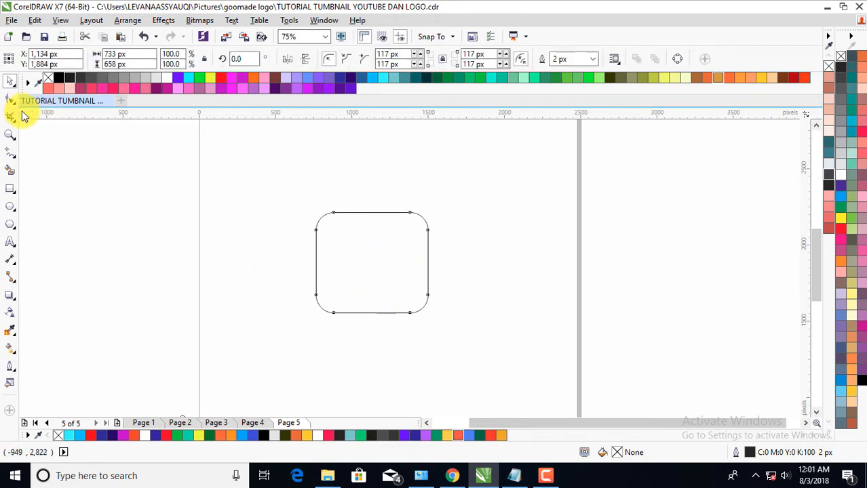
left_click(11, 102)
left_click(11, 101)
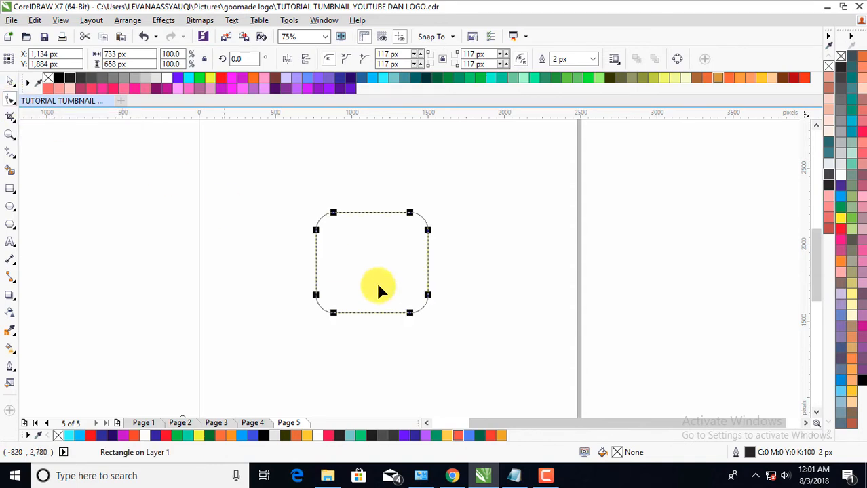
left_click_drag(427, 297, 427, 288)
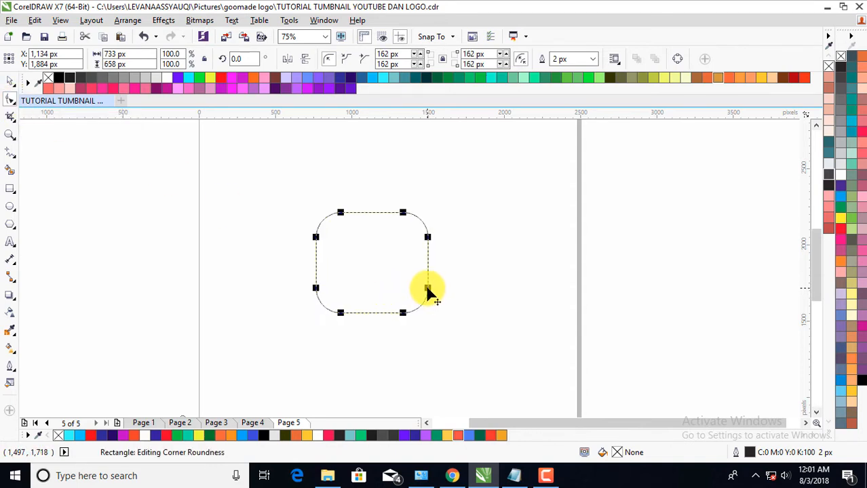
left_click(11, 81)
left_click(250, 225)
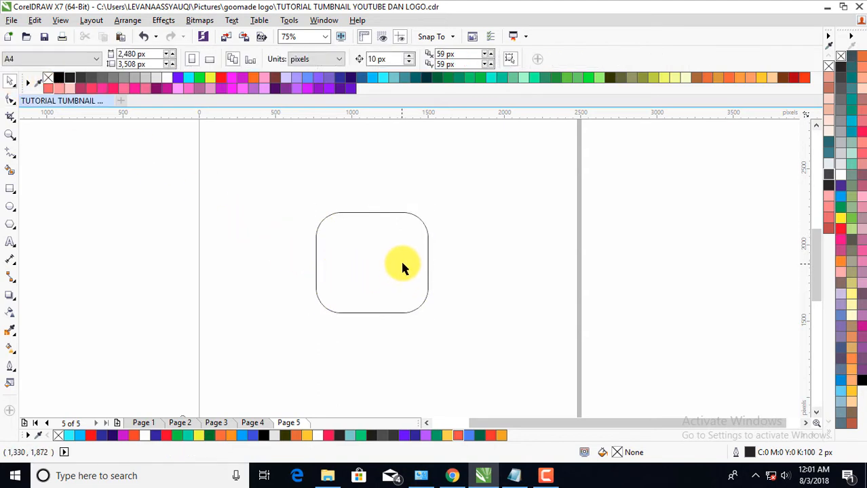
Draw a circle about 329 px in diameter and move it to the centre of the rounded rectangle
scroll(400, 266, "up", 1)
scroll(395, 261, "down", 1)
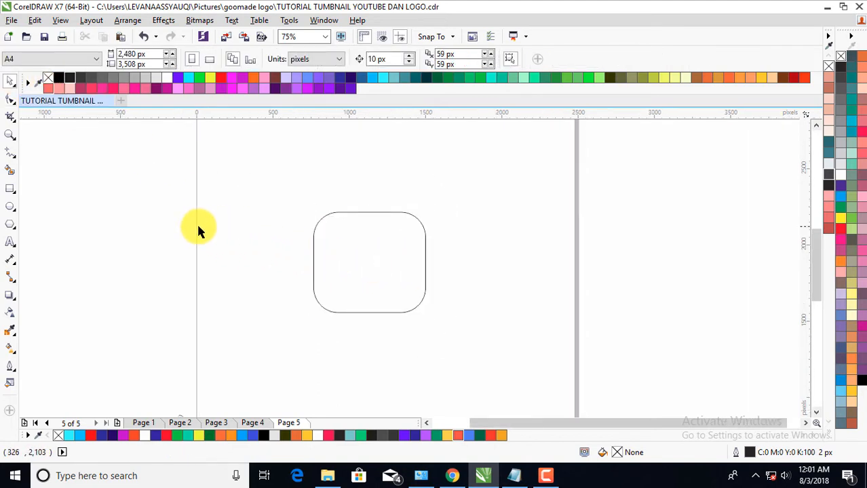
left_click(11, 208)
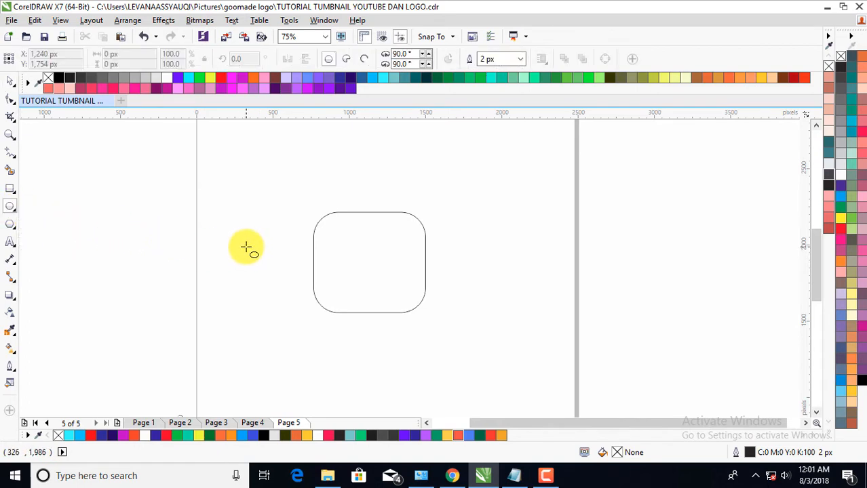
left_click_drag(245, 247, 281, 292)
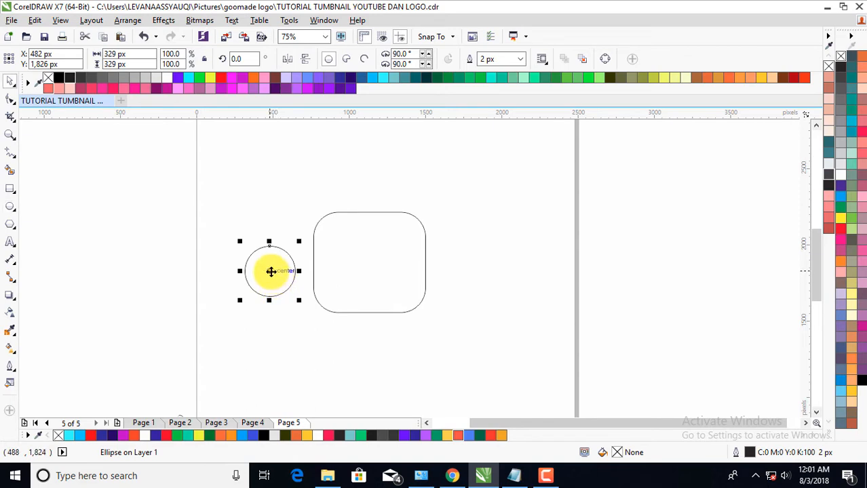
left_click_drag(270, 271, 370, 262)
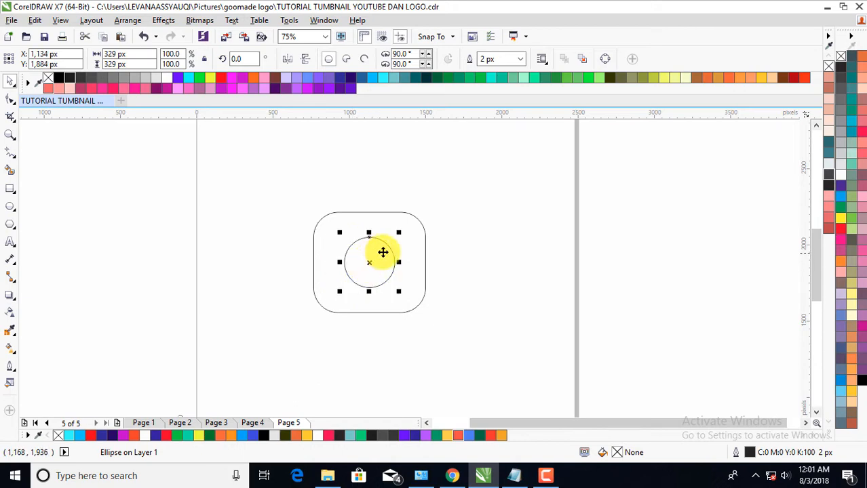
Try a 20 px outline width on the circle, and settle on 25 px
left_click(519, 59)
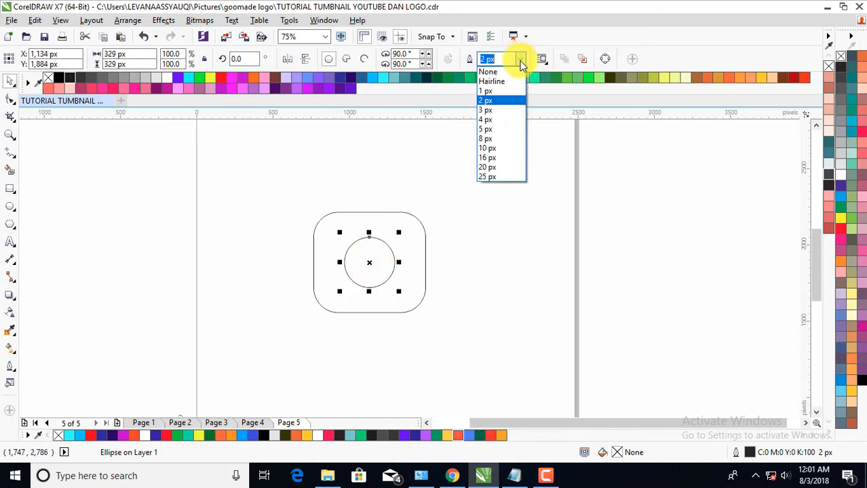
left_click(493, 168)
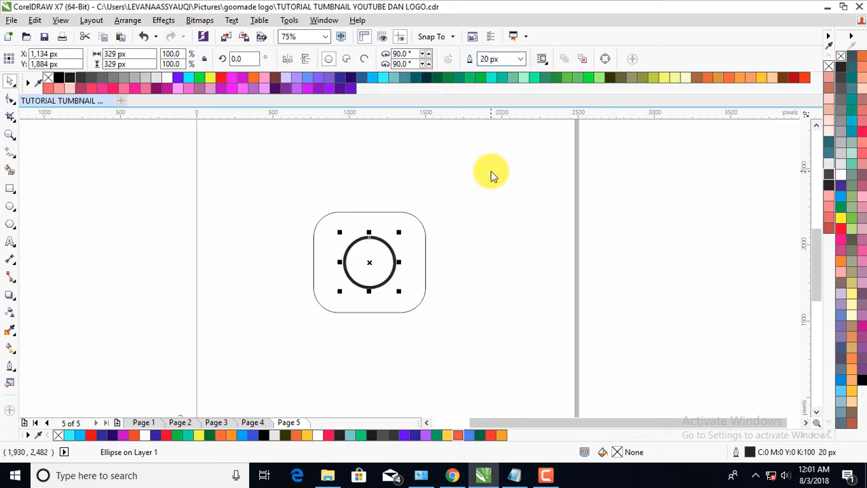
left_click(521, 60)
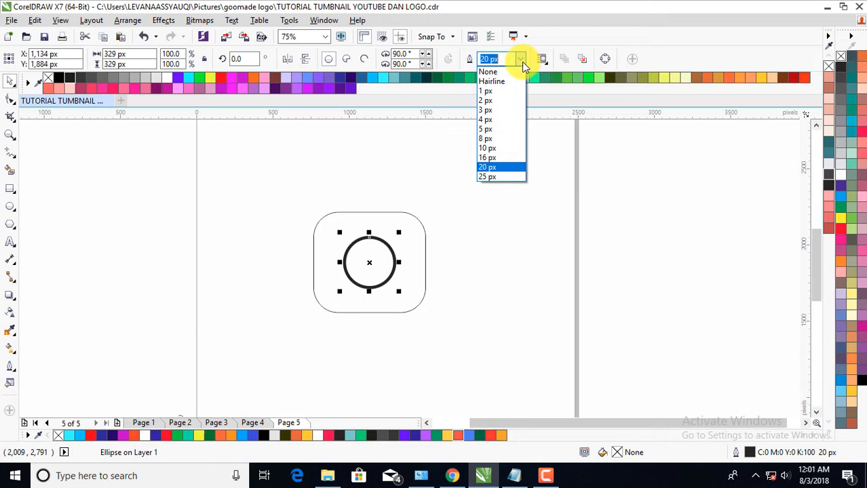
left_click(485, 177)
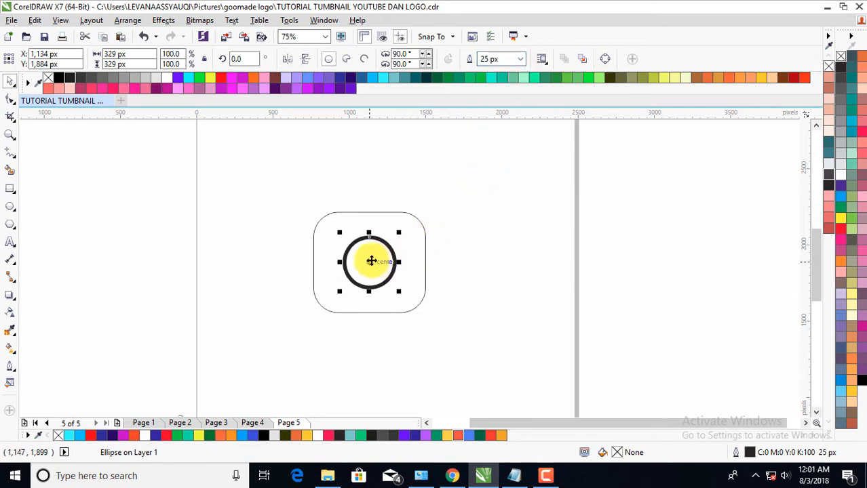
scroll(371, 261, "up", 2)
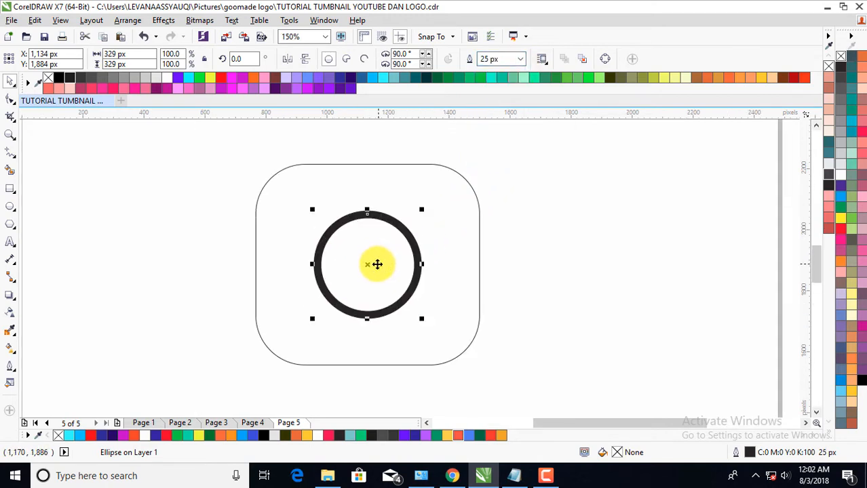
left_click(493, 224)
Align the centres of the circle and the rounded rectangle both vertically and horizontally
scroll(379, 221, "down", 2)
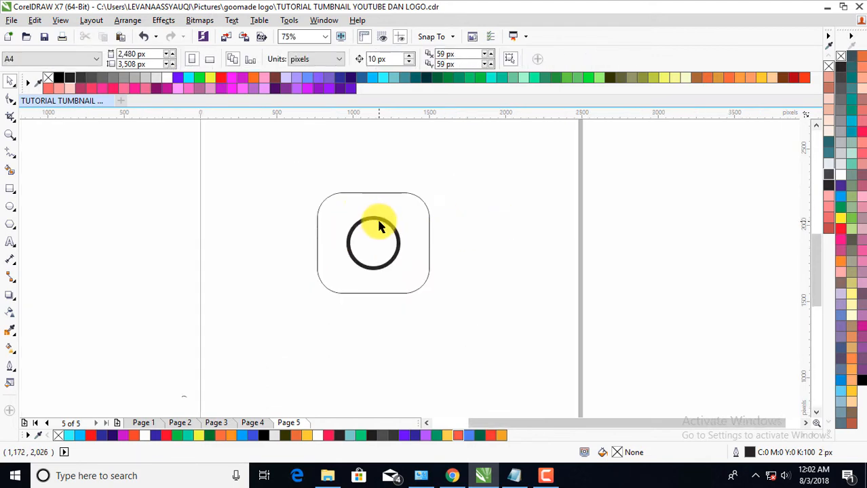
left_click_drag(303, 184, 452, 311)
left_click(128, 21)
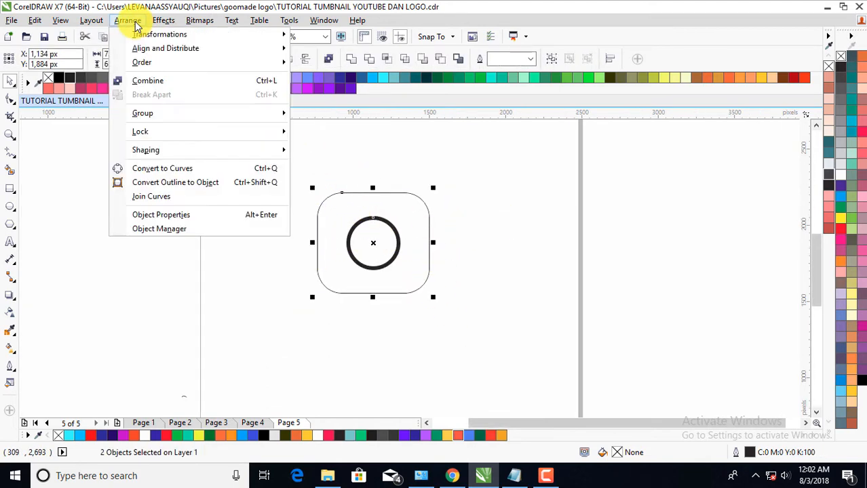
mouse_move(232, 48)
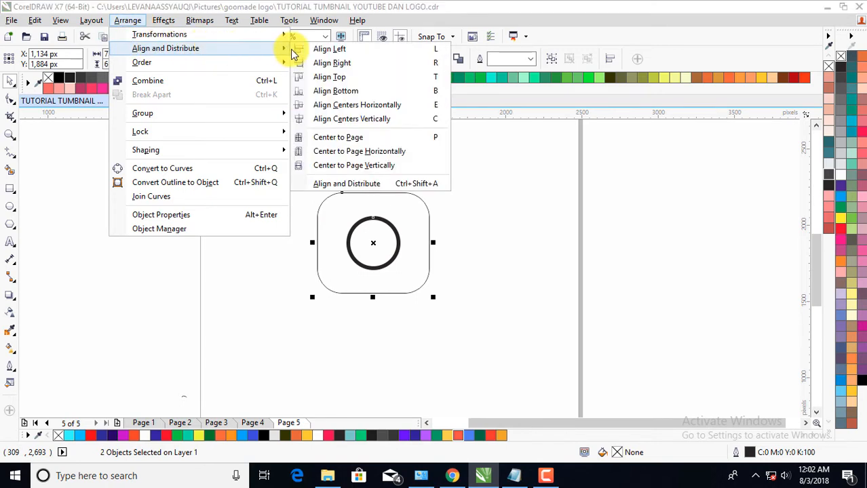
left_click(381, 119)
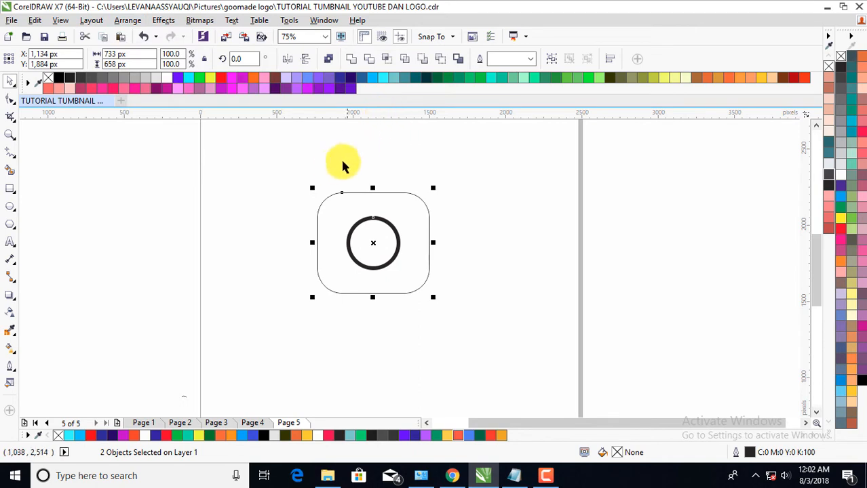
left_click(130, 21)
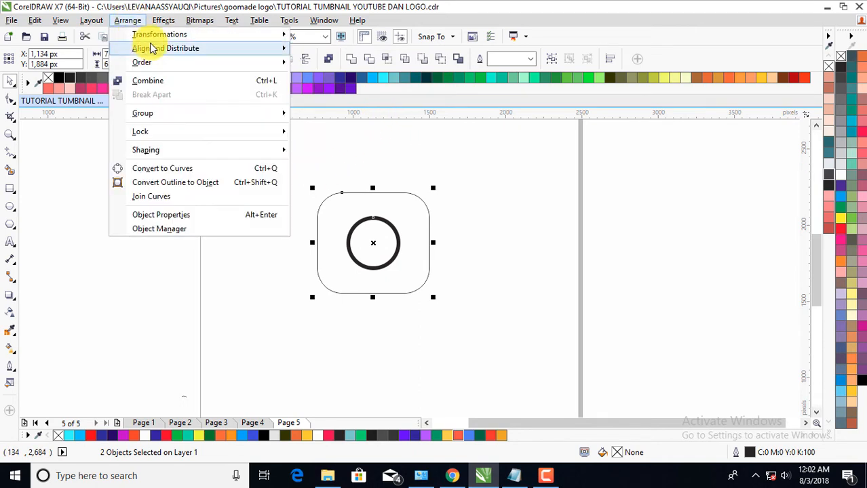
mouse_move(224, 49)
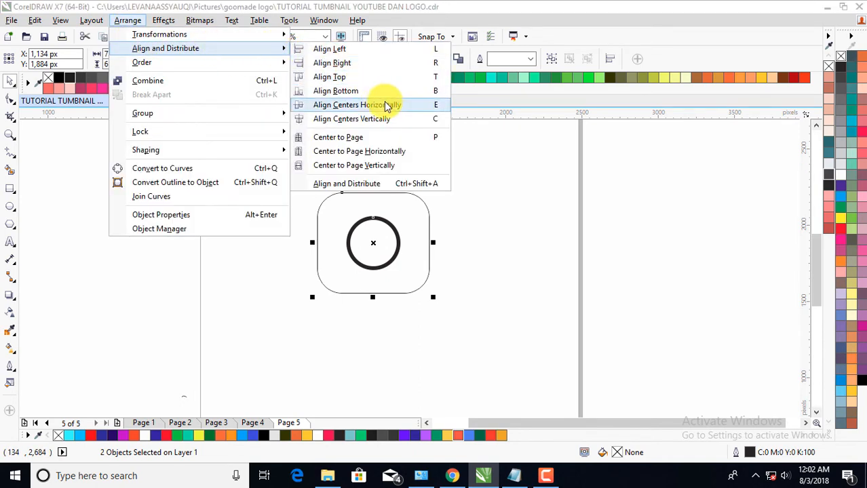
left_click(354, 107)
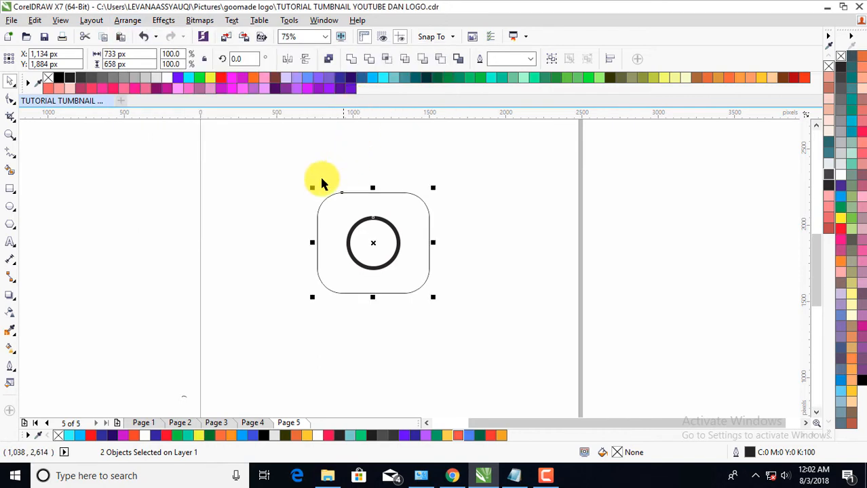
left_click(331, 228)
Set the circle's outline width to 28 px
scroll(395, 244, "up", 2)
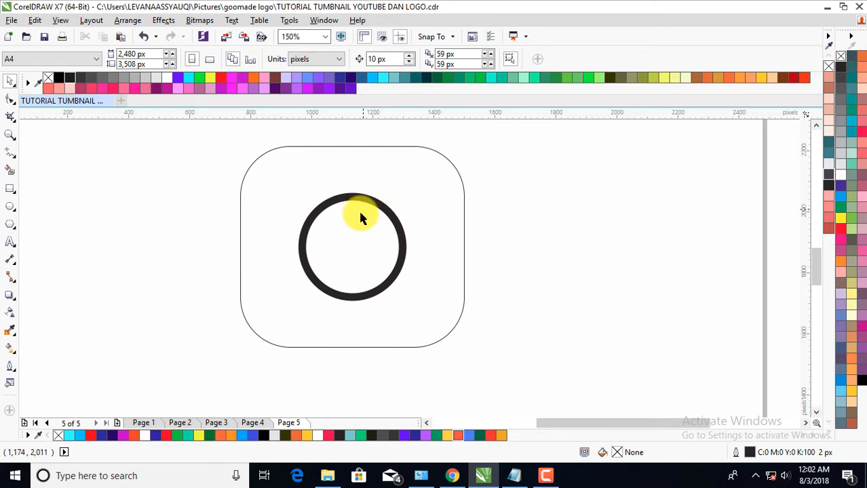
left_click(341, 237)
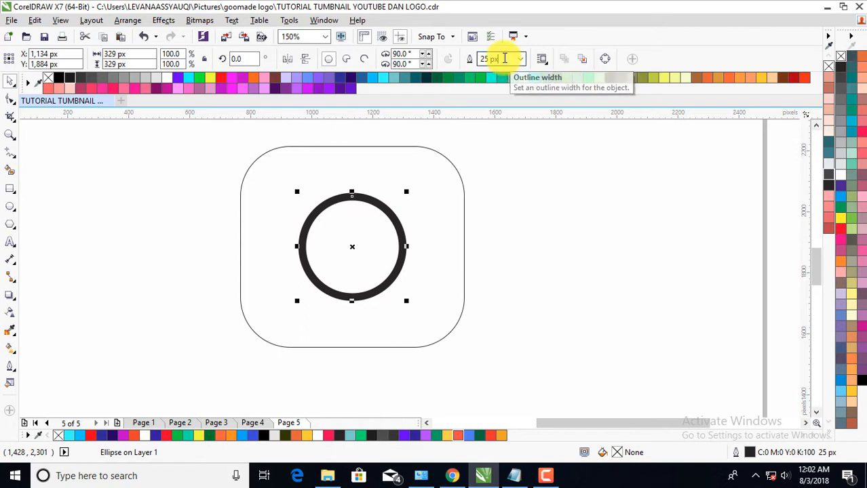
left_click(483, 59)
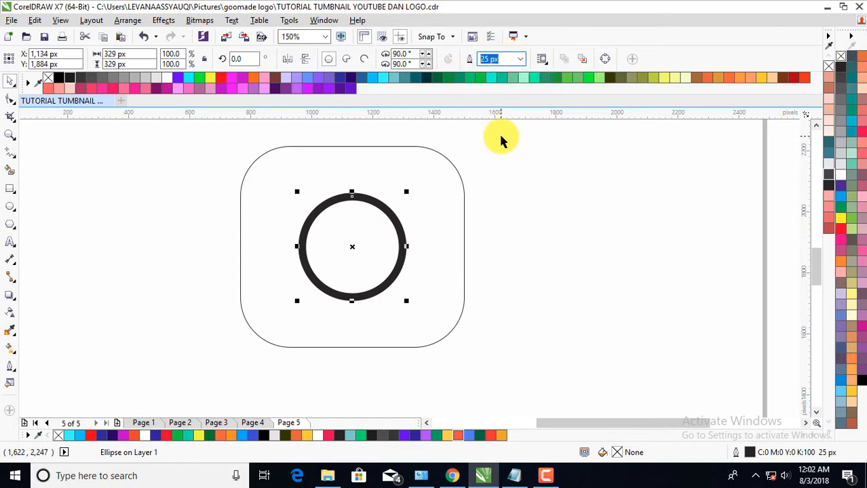
type("28")
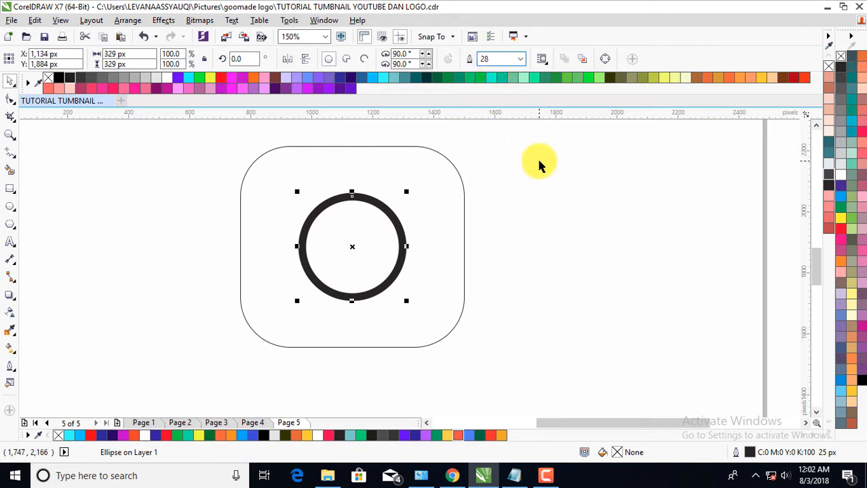
key("Return")
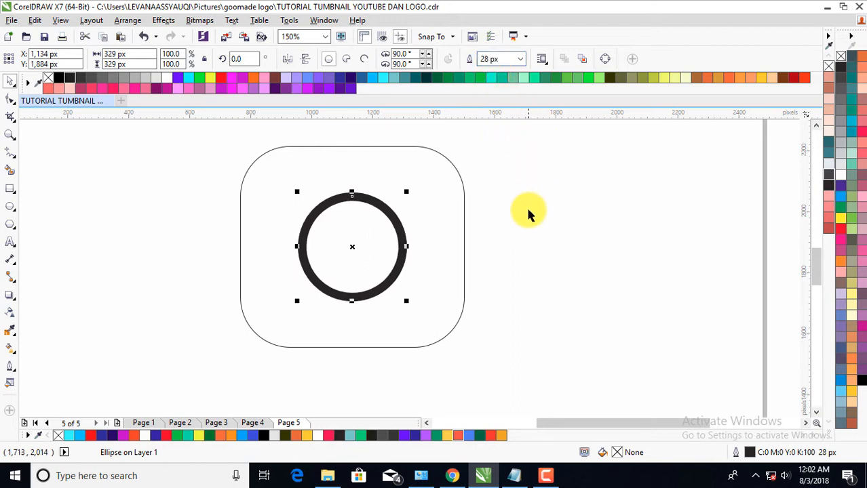
Scale the rounded rectangle down about its centre to about 687 by 617 px
left_click(460, 261)
left_click(463, 281)
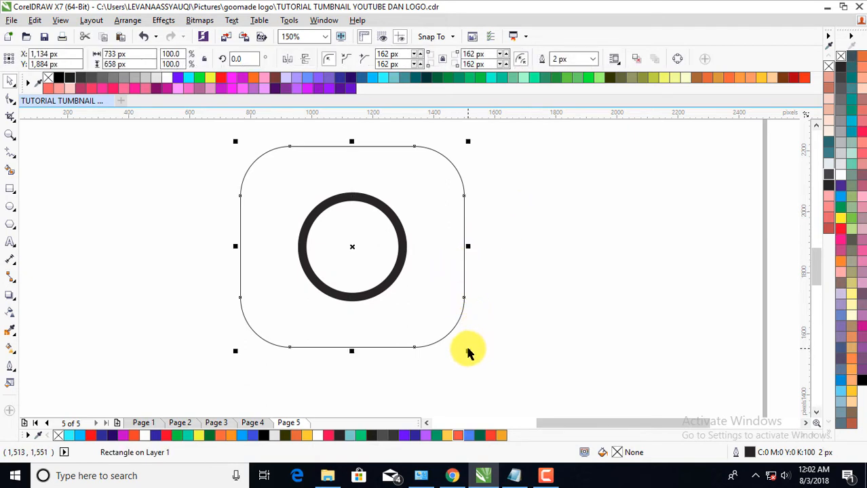
left_click_drag(467, 350, 460, 347)
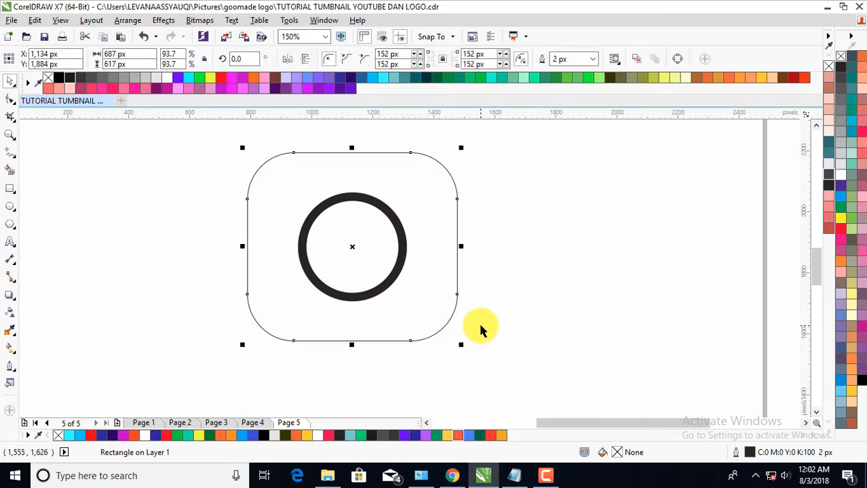
Scale the thick-outlined circle down slightly about its centre
left_click(371, 270)
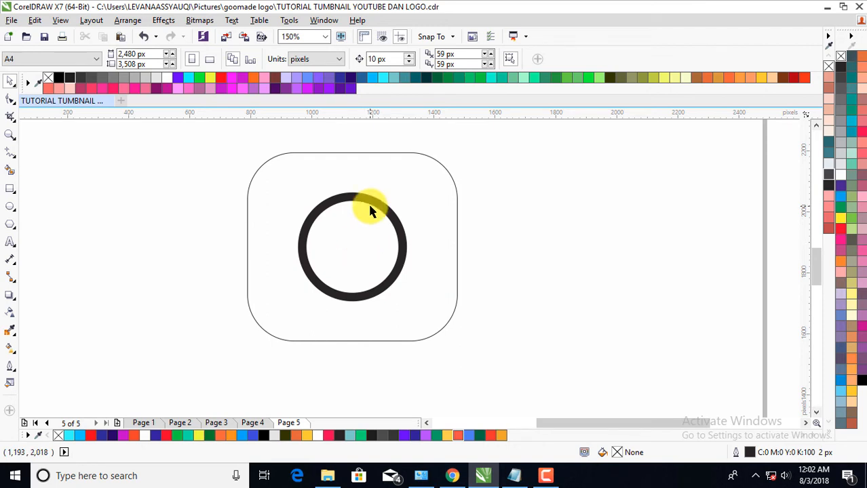
left_click(370, 231)
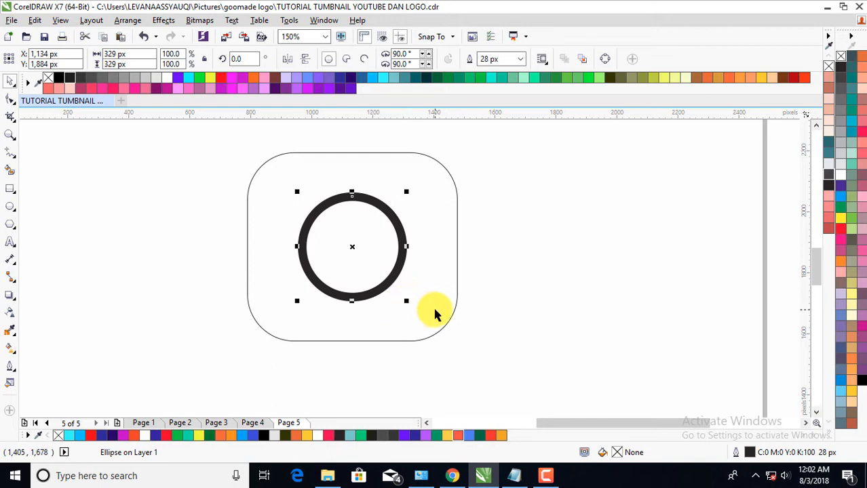
left_click_drag(406, 301, 395, 292)
Make a smaller concentric copy of the rounded rectangle, about 492 by 441 px, surrounding the circle
left_click(443, 329)
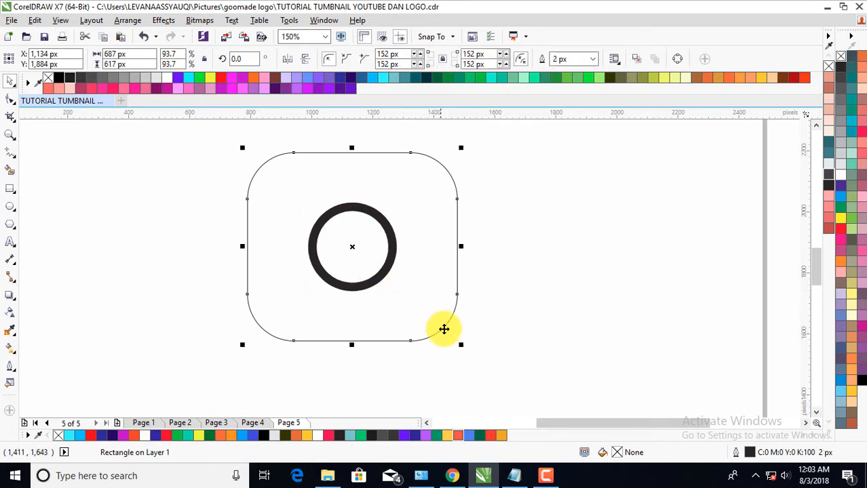
left_click(456, 342)
left_click(444, 328)
left_click_drag(460, 345, 434, 324)
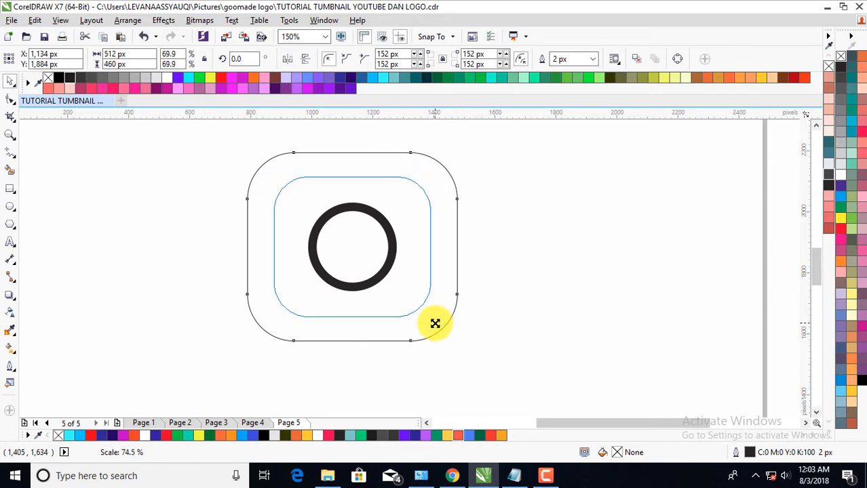
left_click_drag(435, 324, 433, 318)
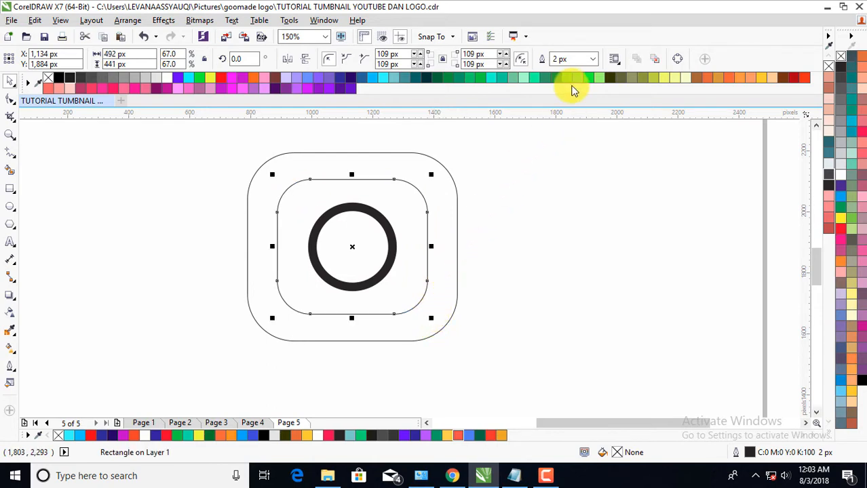
Set the inner rounded rectangle's outline width to 28 px
left_click(551, 59)
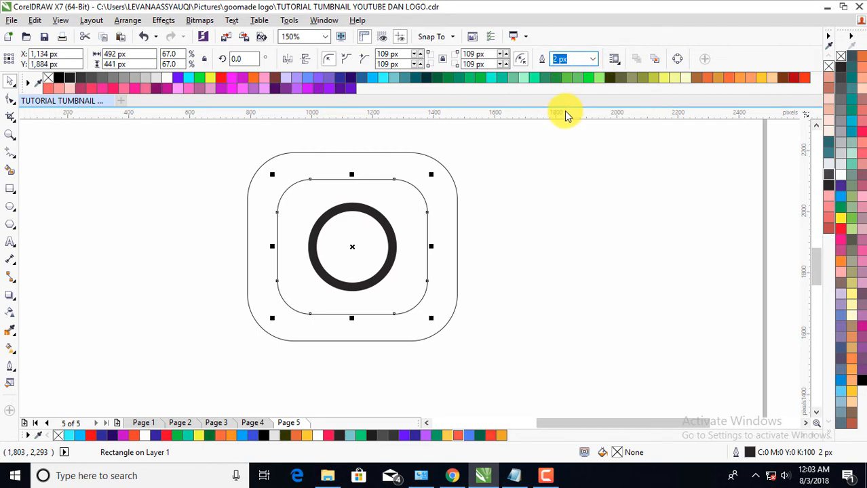
type("28")
key("Return")
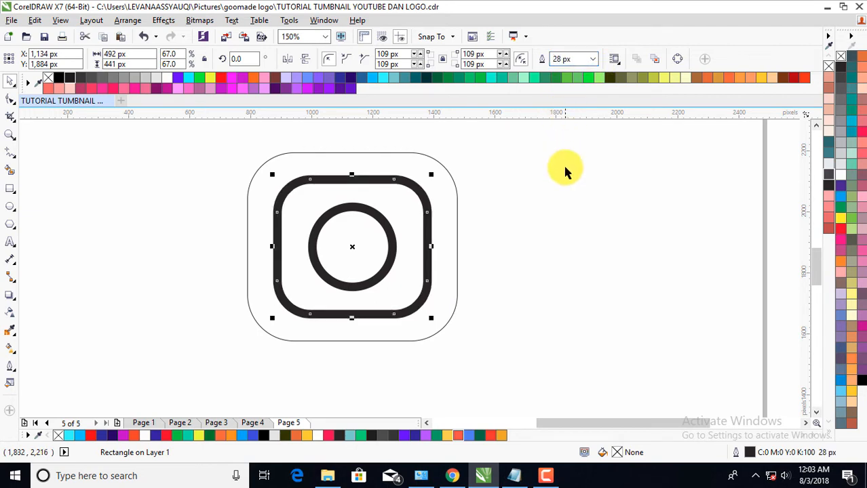
left_click(204, 224)
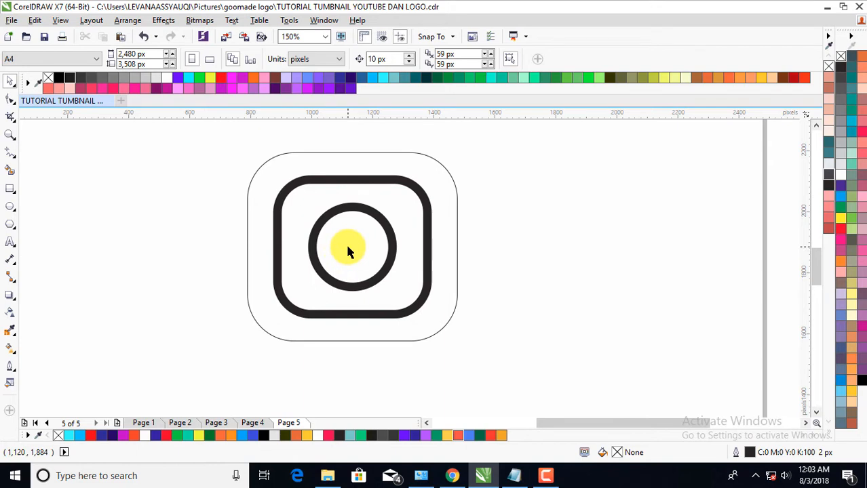
Draw a small circle about 50 px across and place it inside the inner rounded rectangle's upper-right corner
left_click(10, 209)
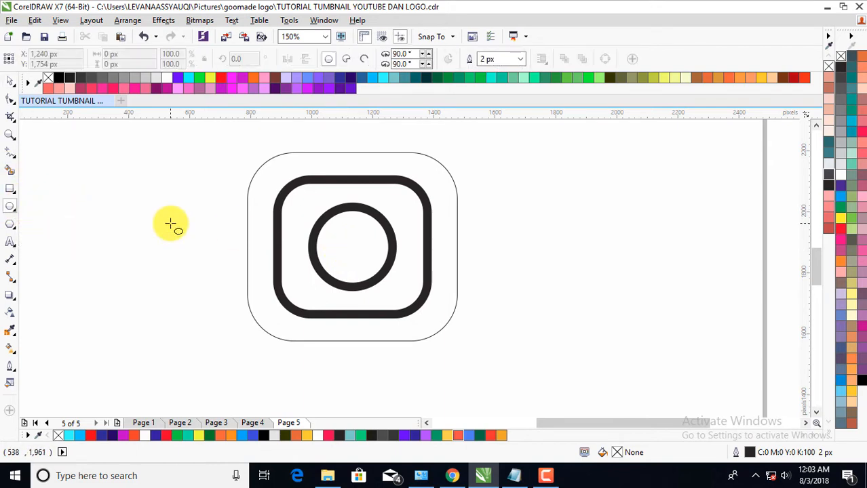
left_click_drag(168, 222, 185, 242)
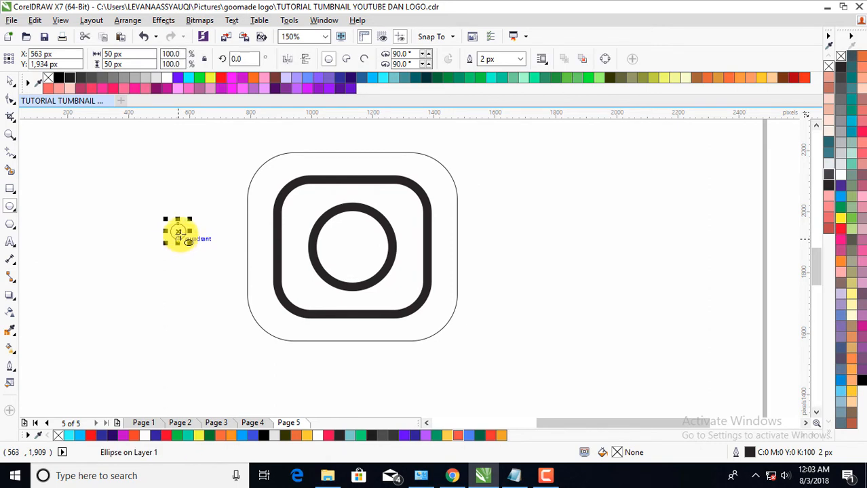
left_click(10, 81)
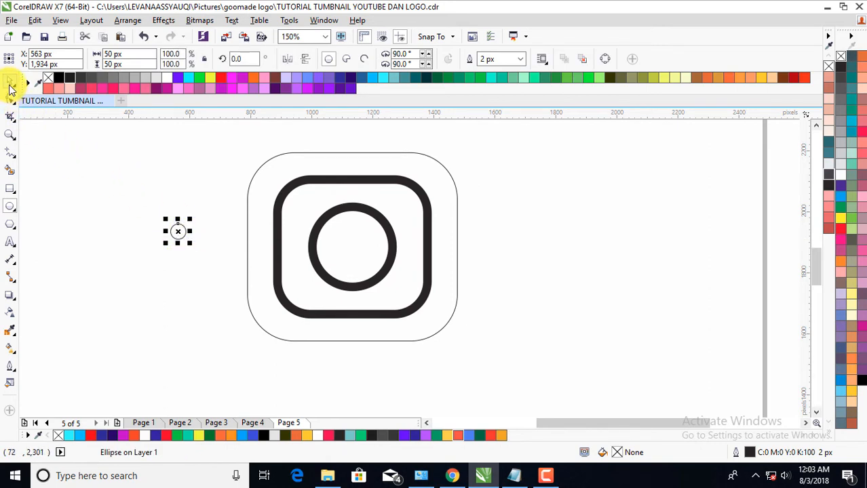
left_click_drag(177, 232, 403, 203)
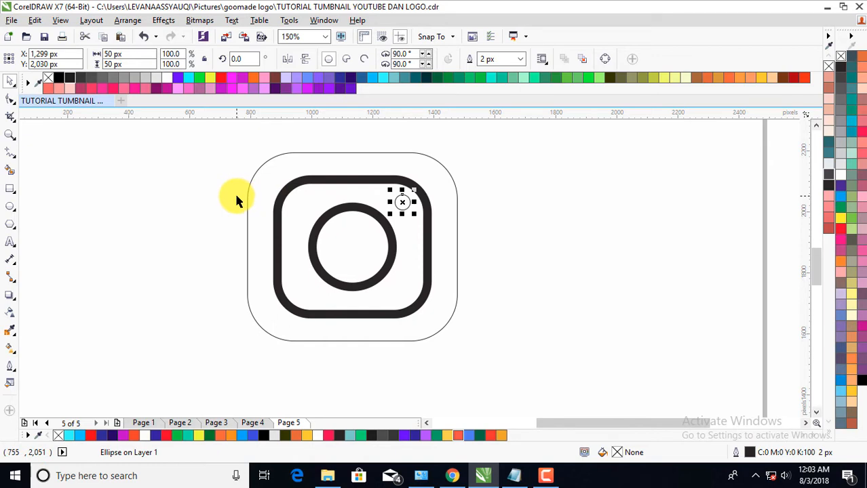
Fill the small corner circle with dark grey #1A1A1A and remove its outline
left_click(70, 78)
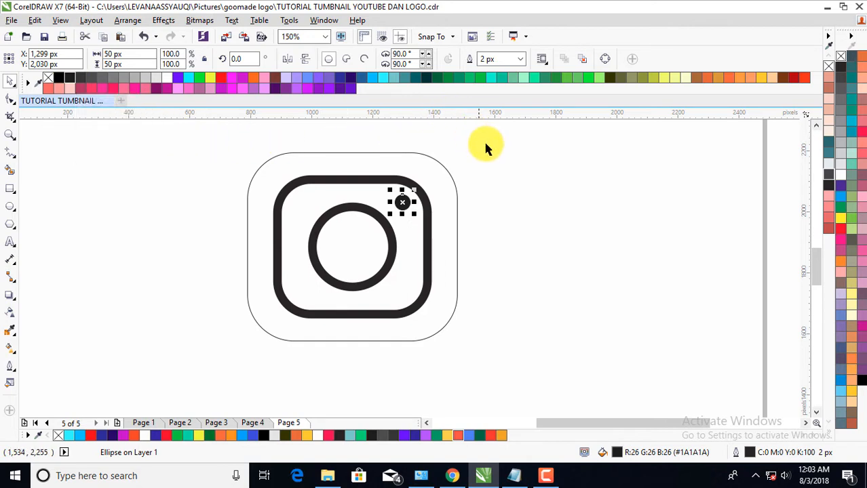
left_click(522, 59)
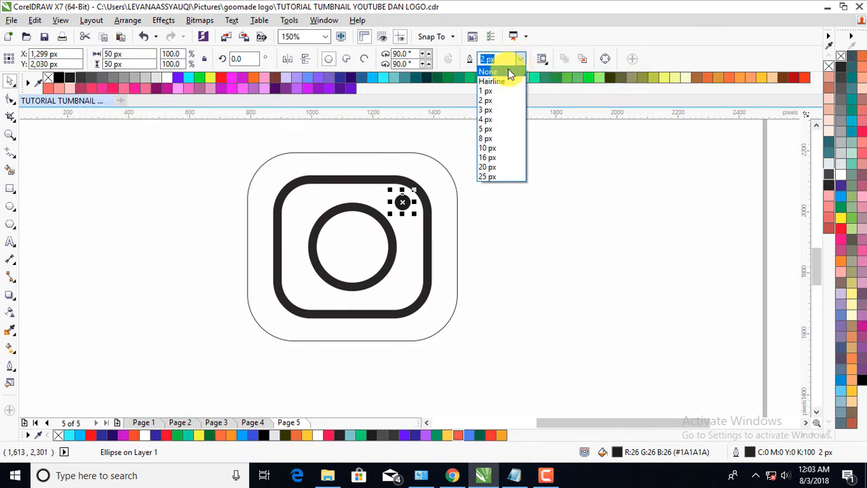
left_click(502, 73)
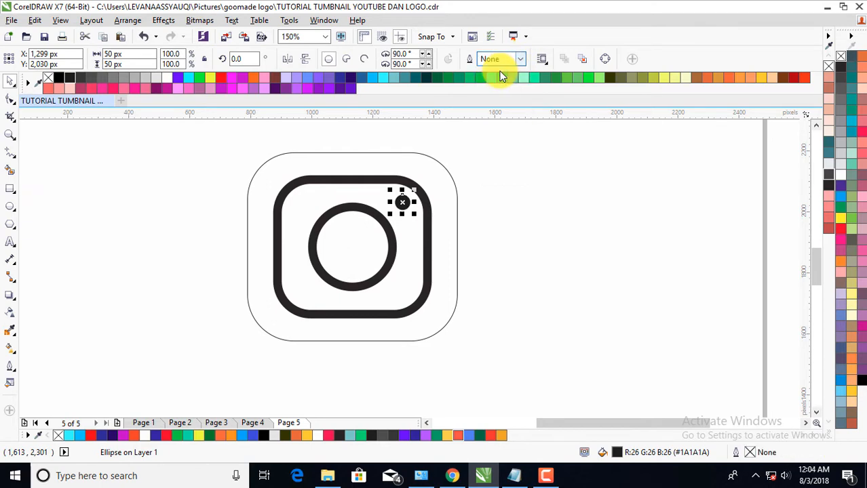
left_click(497, 162)
scroll(348, 264, "down", 2)
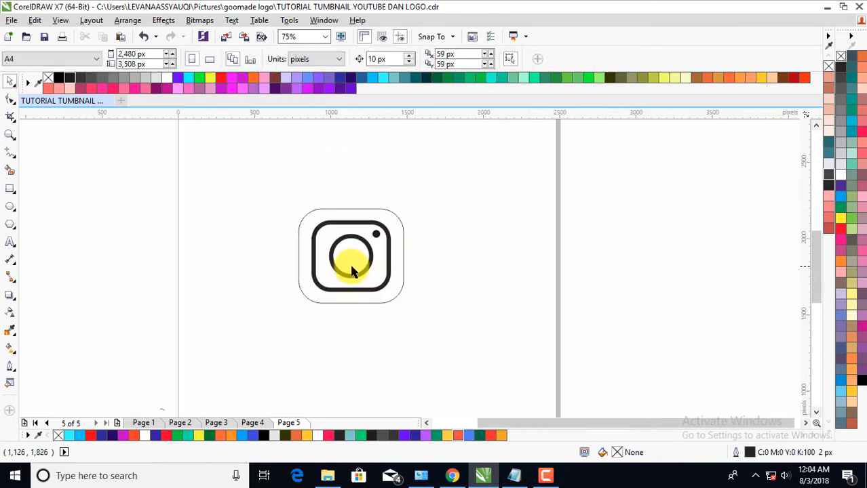
scroll(352, 270, "up", 2)
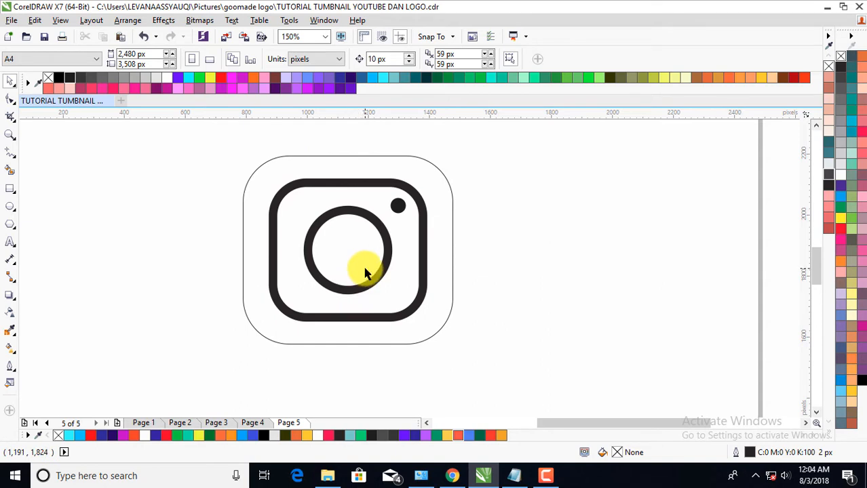
Scale the outer rounded rectangle up about its centre to about 704 by 632 px
left_click(322, 341)
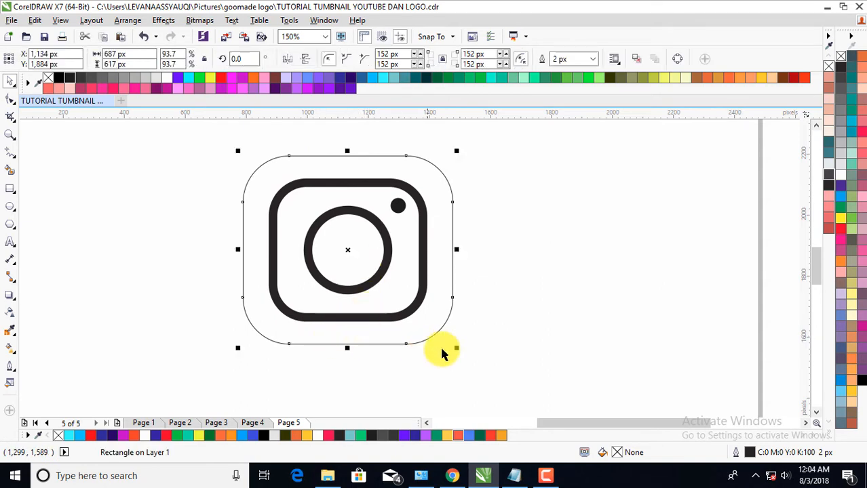
left_click_drag(457, 353, 459, 356)
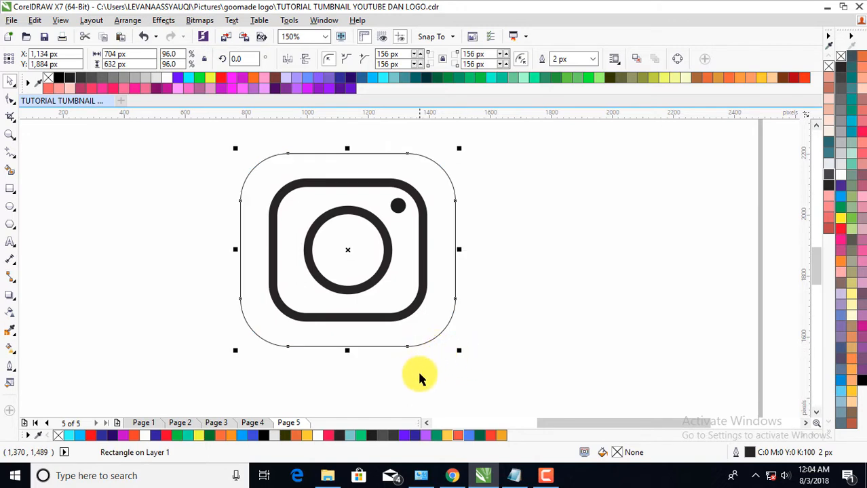
left_click(396, 344)
scroll(390, 347, "down", 2)
scroll(389, 348, "up", 2)
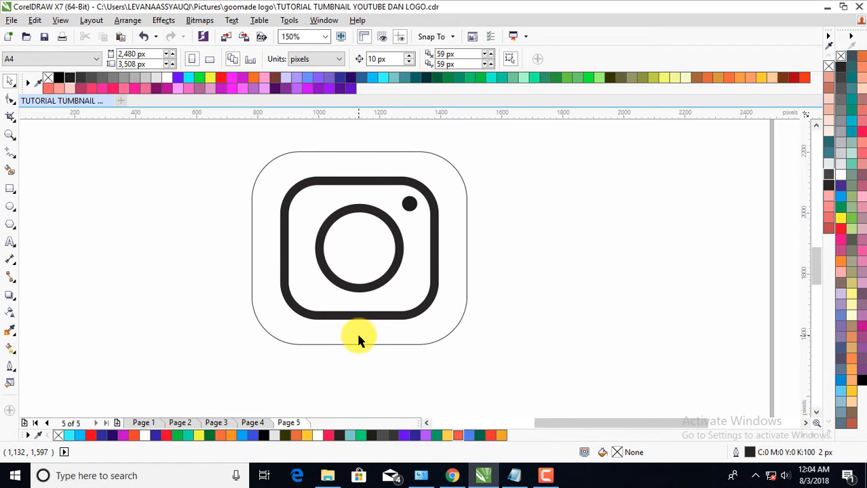
Give the outer rounded rectangle a linear fountain fill rotated to about 257.3°
left_click(352, 330)
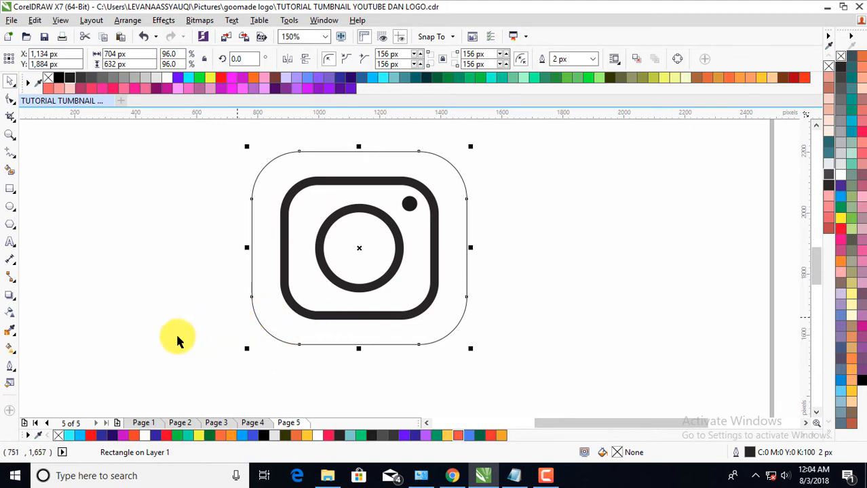
left_click(10, 383)
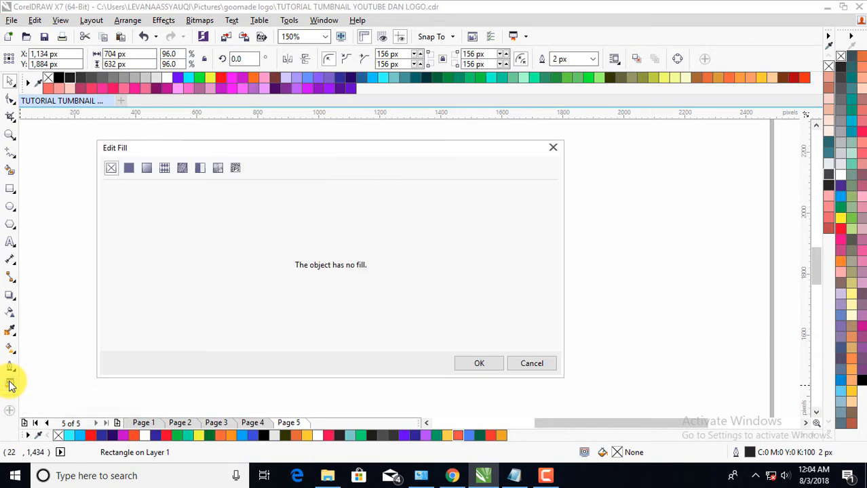
left_click(147, 170)
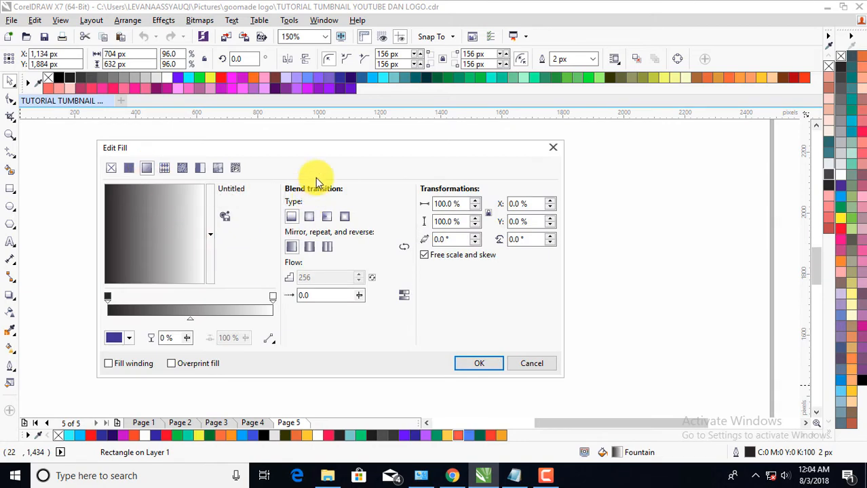
left_click_drag(326, 151, 594, 249)
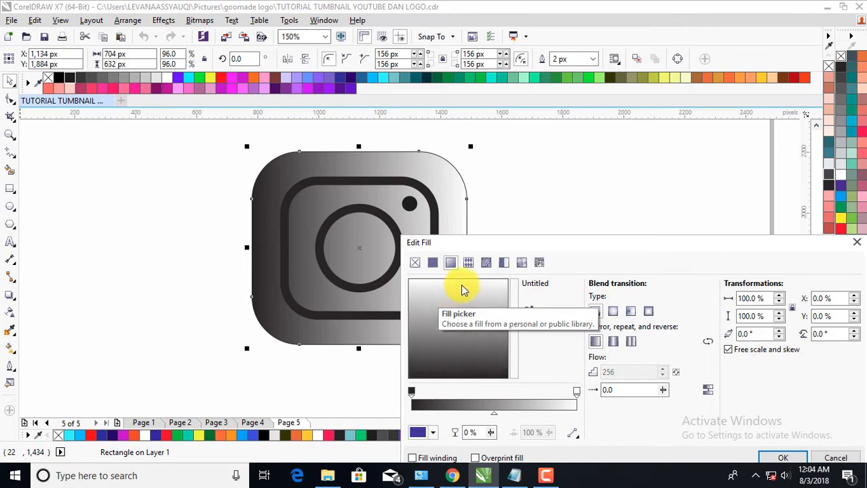
left_click_drag(461, 285, 467, 342)
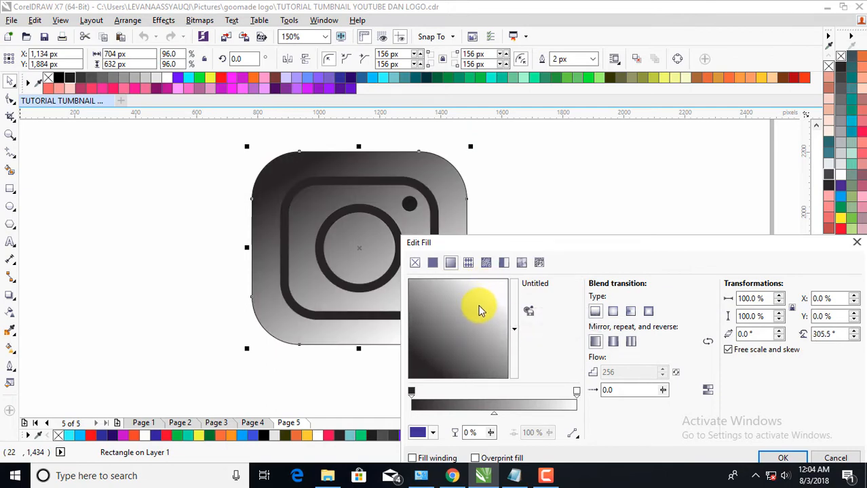
mouse_move(481, 293)
left_mouse_down()
mouse_move(434, 333)
mouse_move(467, 356)
mouse_move(455, 352)
left_mouse_up()
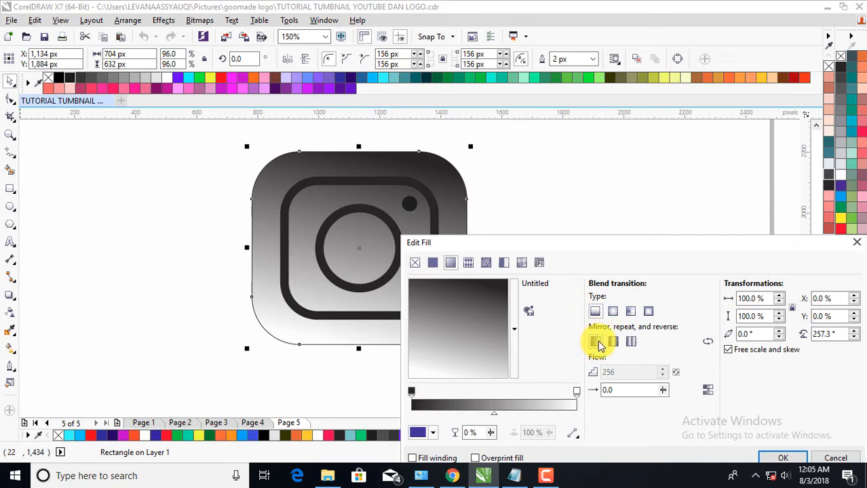
Select the dark start node of the fountain fill and open its CMYK colour settings
left_click(413, 392)
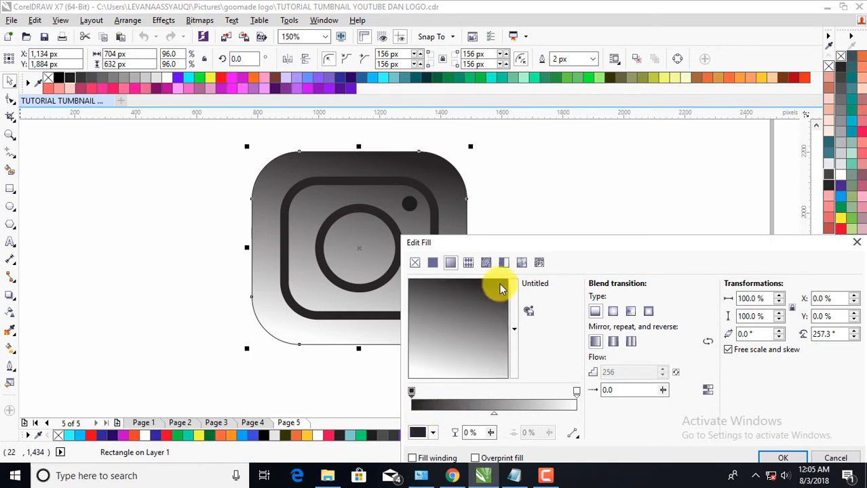
left_click_drag(537, 246, 578, 170)
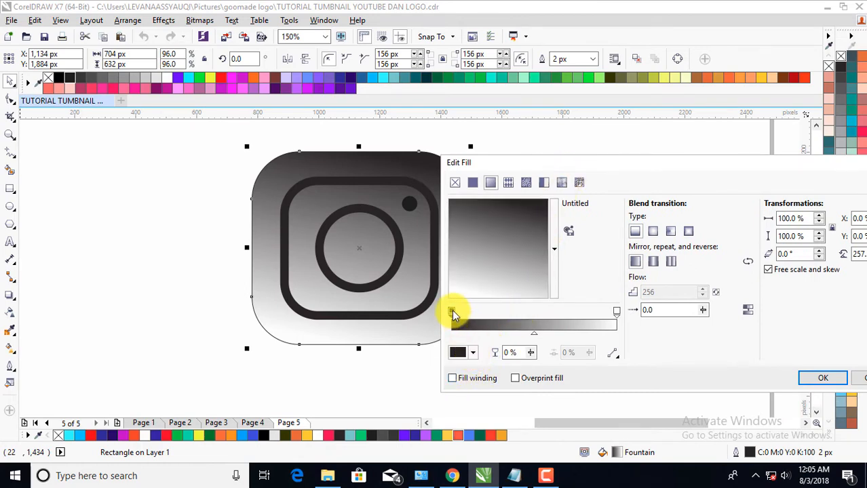
left_click(474, 353)
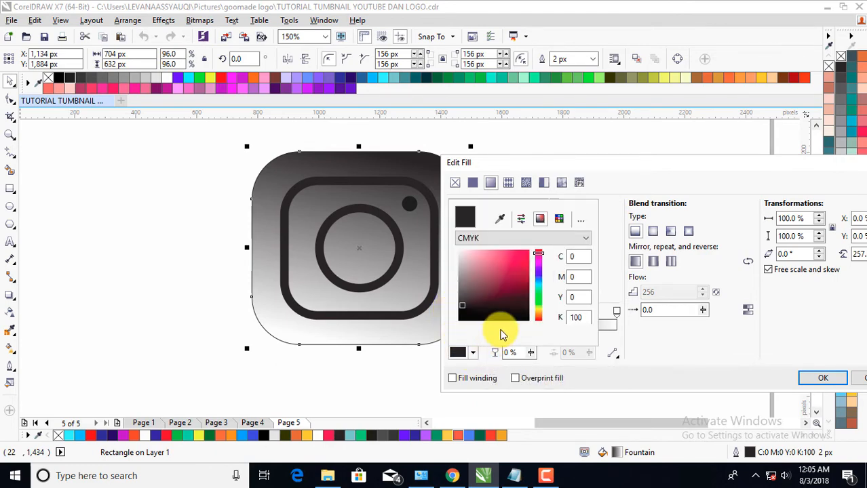
Switch to Notepad, place the Instagram colour code list beside the drawing and highlight its last code, 2, 4, 100, 0
left_click(515, 475)
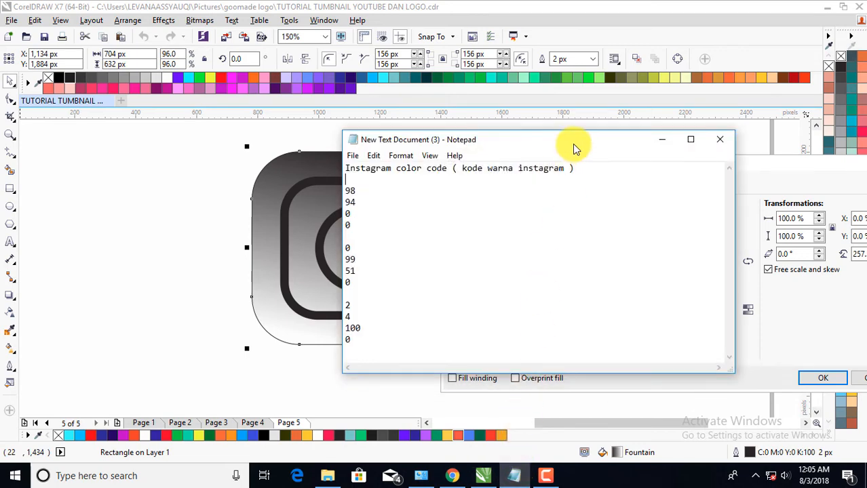
left_click_drag(574, 140, 816, 171)
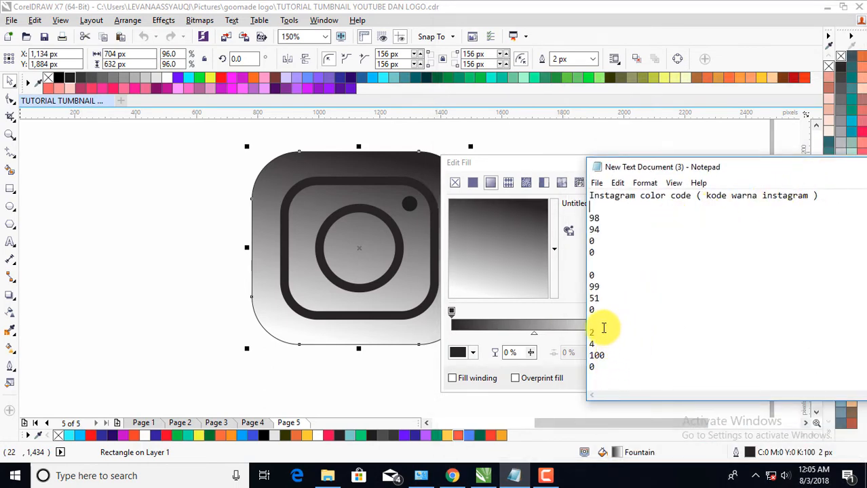
left_click_drag(603, 349, 595, 367)
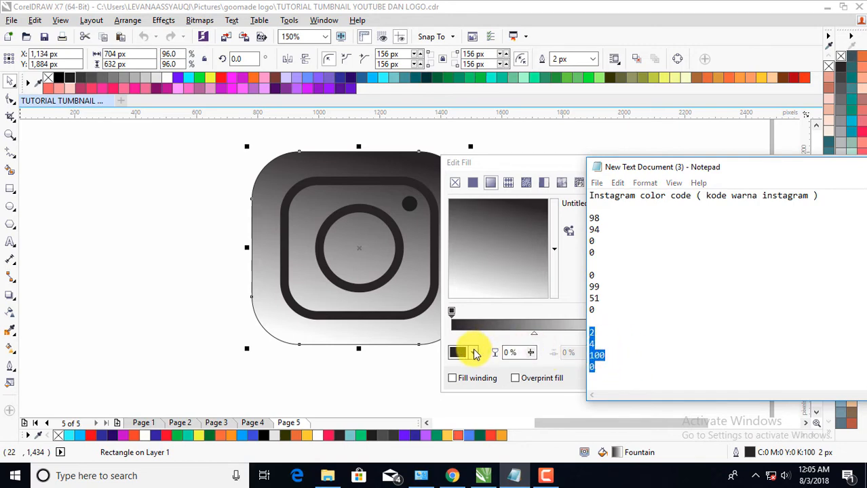
Set the fountain fill's dark start node to CMYK 2, 4, 100, 0
left_click(473, 352)
double_click(580, 257)
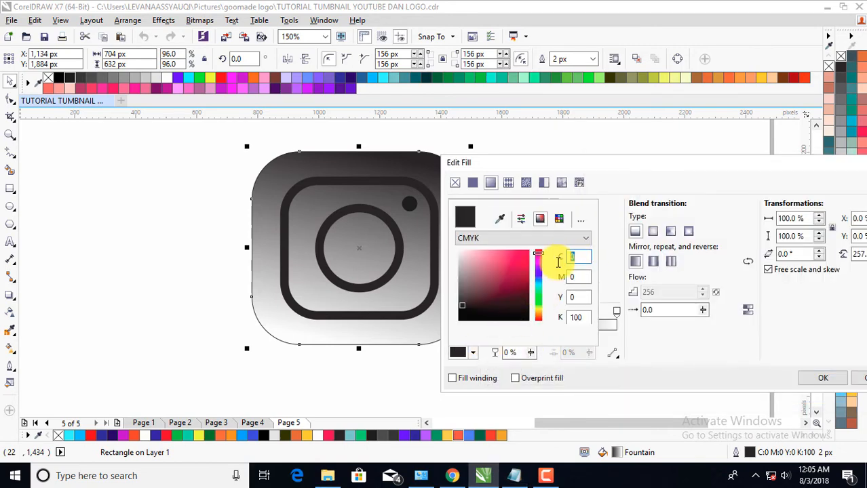
double_click(580, 278)
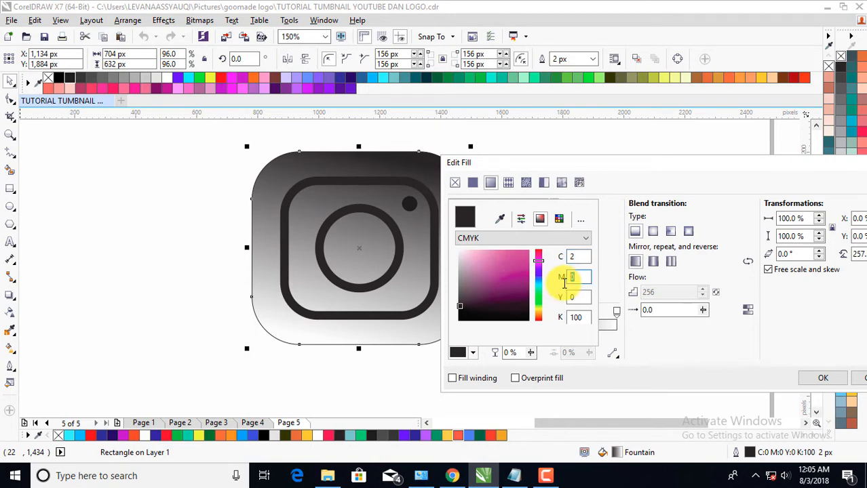
double_click(562, 297)
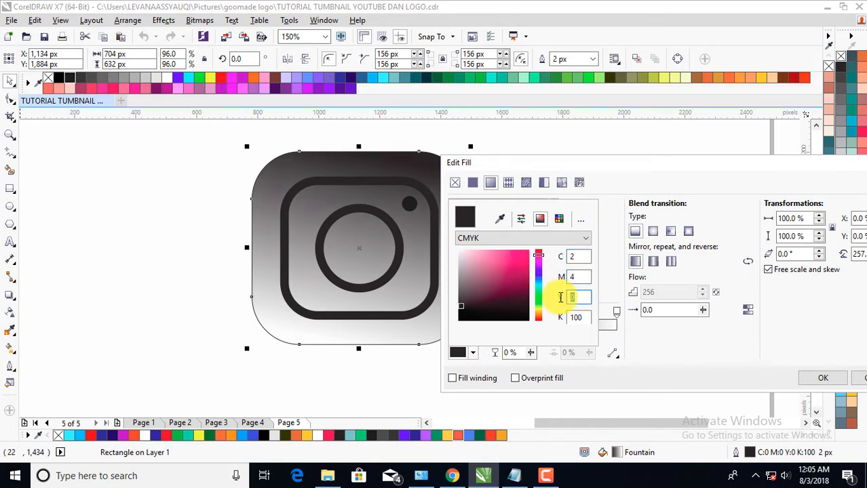
type("100")
double_click(564, 317)
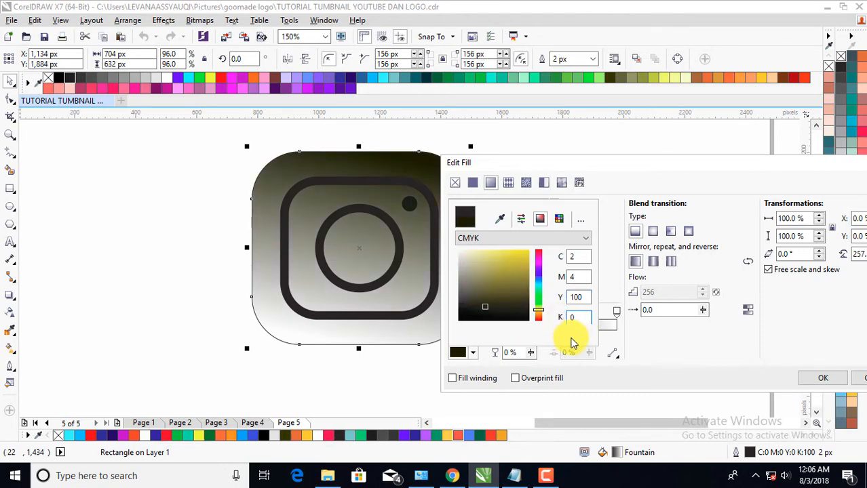
left_click(638, 350)
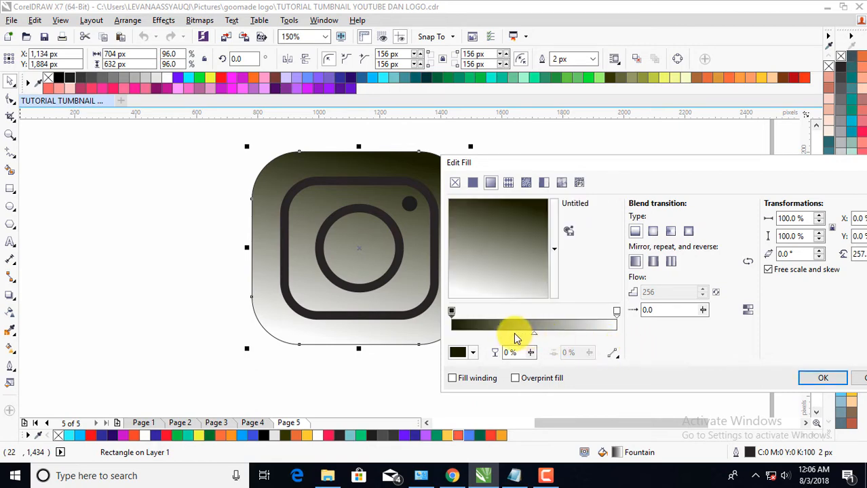
left_click(451, 312)
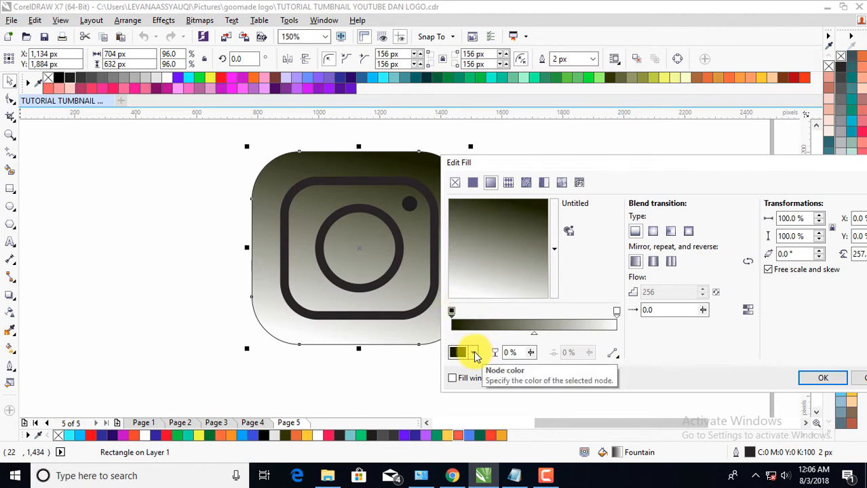
Add a fountain fill node at about 47%, and switch to Notepad to highlight the middle colour code, 0, 99, 51, 0
double_click(530, 323)
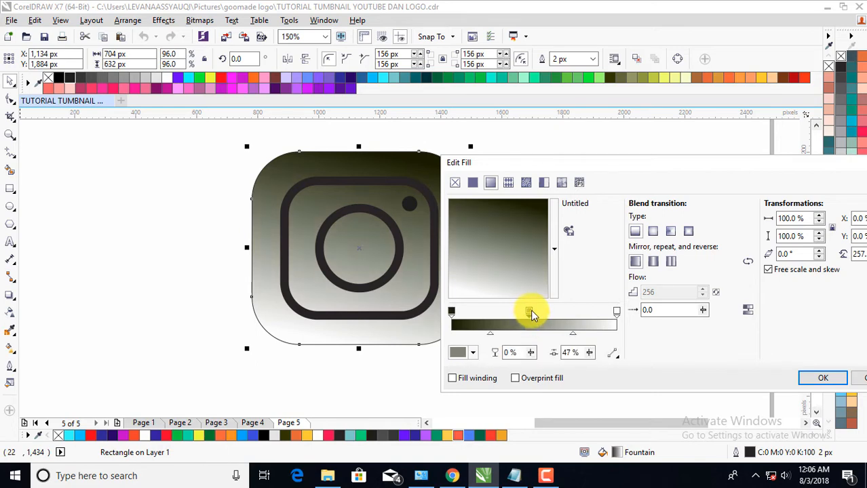
left_click(473, 352)
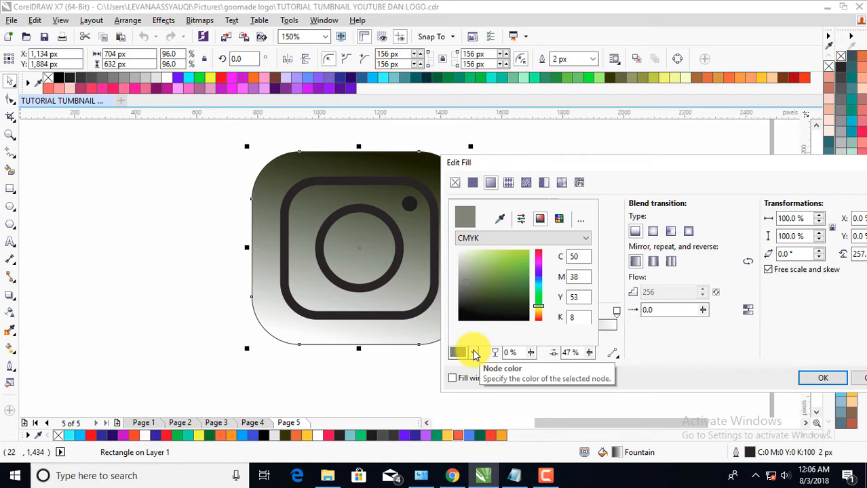
left_click(513, 476)
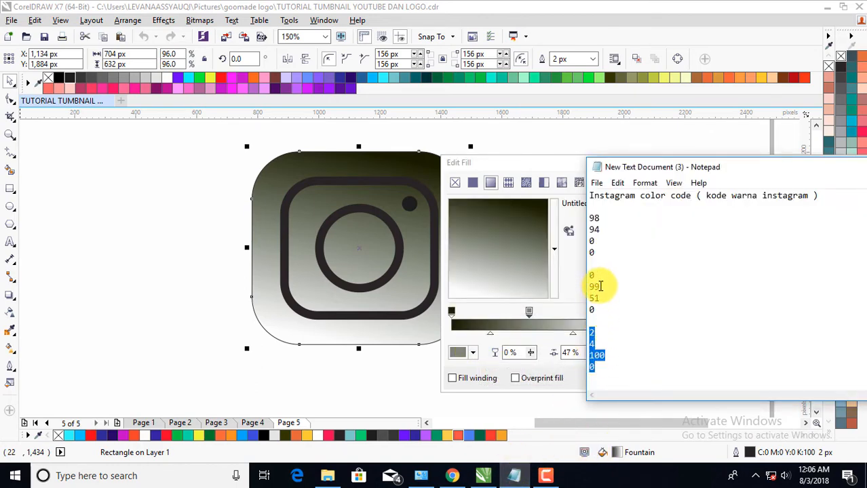
mouse_move(598, 275)
left_mouse_down()
mouse_move(589, 302)
mouse_move(582, 276)
left_mouse_up()
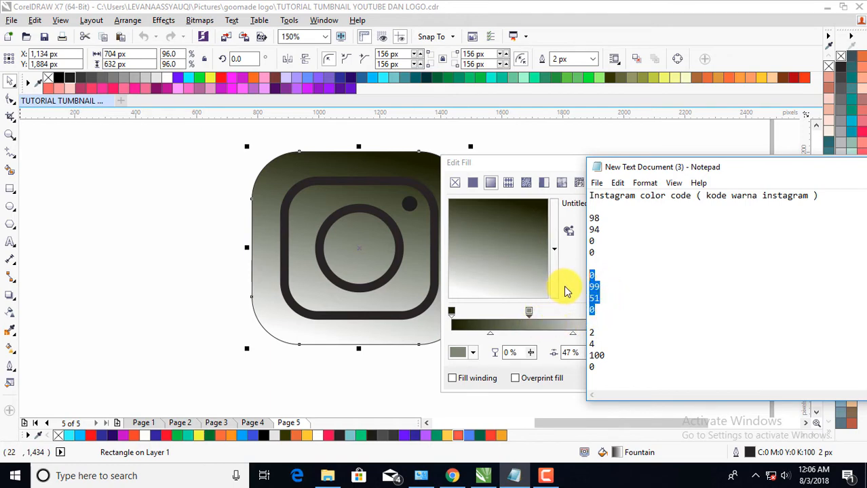
Set the new middle node's colour to CMYK 0, 99, 51, 0 in the fill settings
left_click(473, 352)
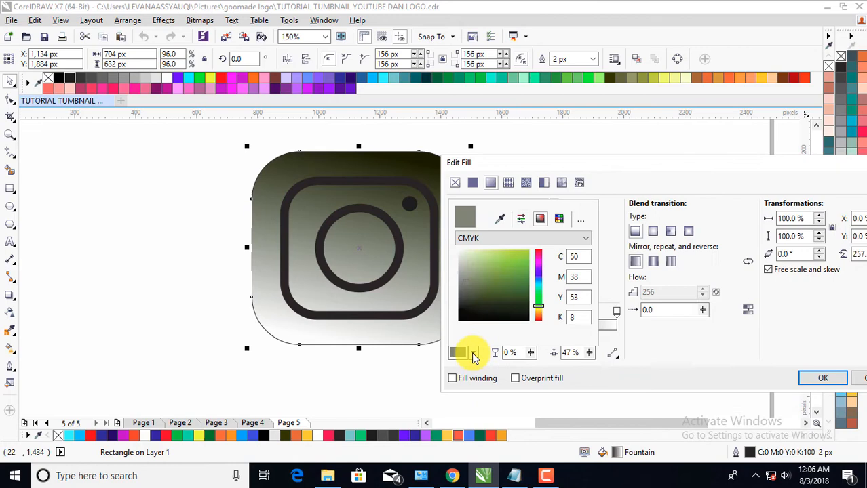
double_click(574, 257)
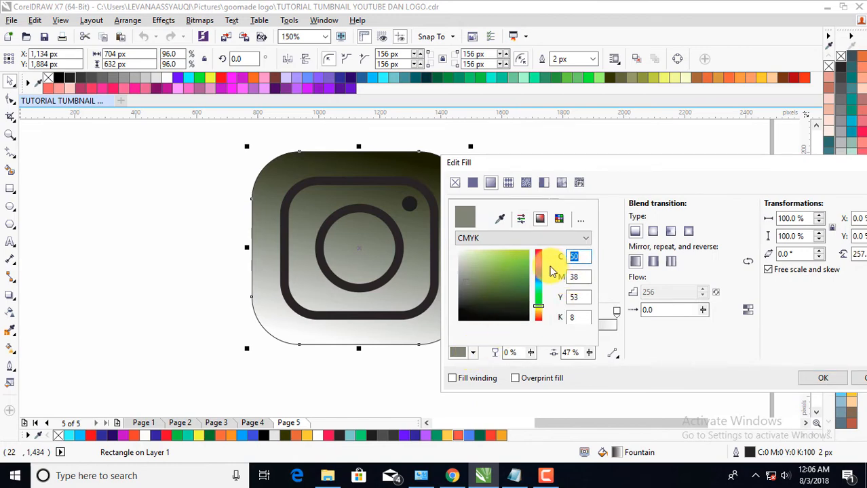
type("0")
key("Tab")
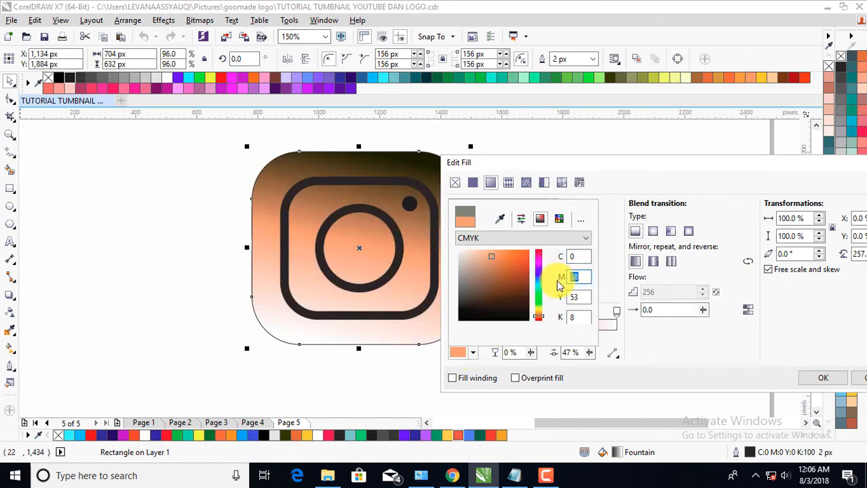
type("99")
key("Tab")
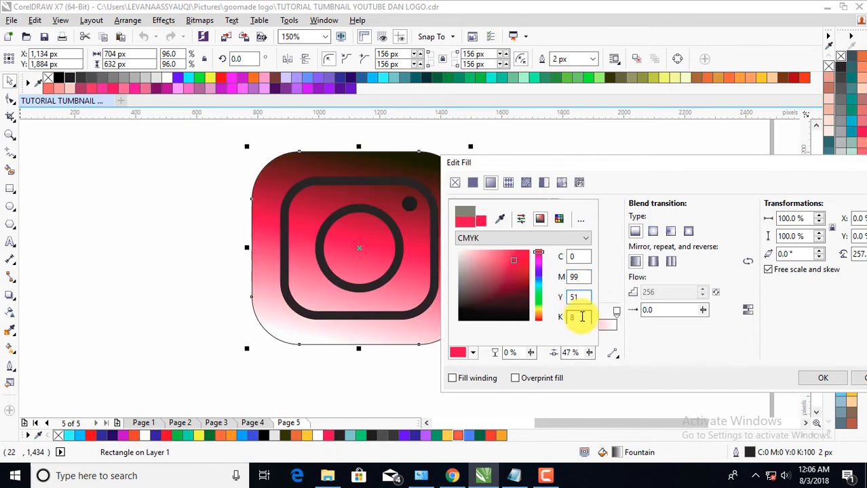
key("Tab")
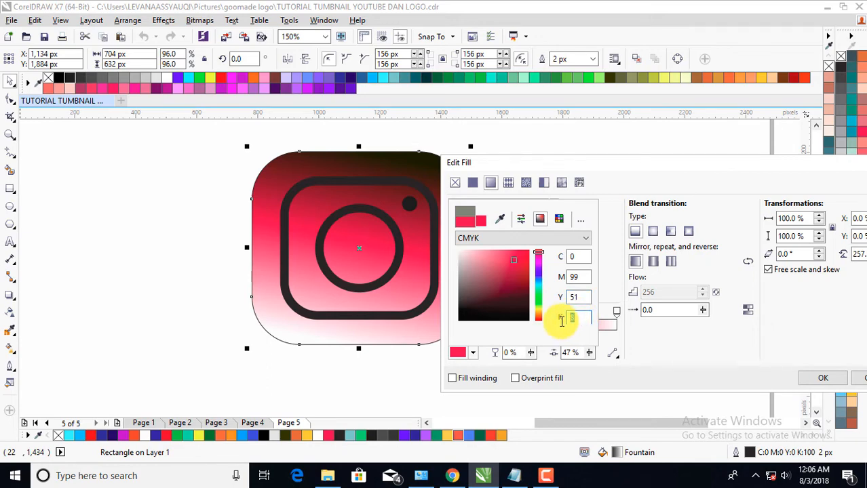
type("0")
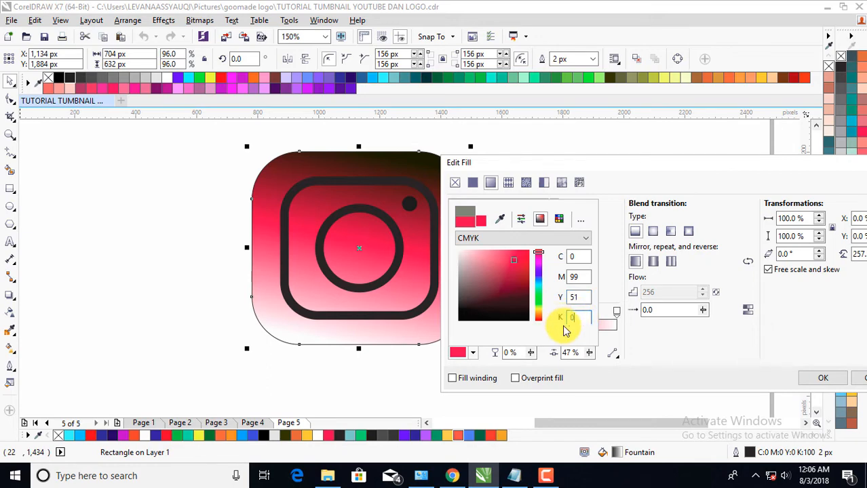
left_click(644, 345)
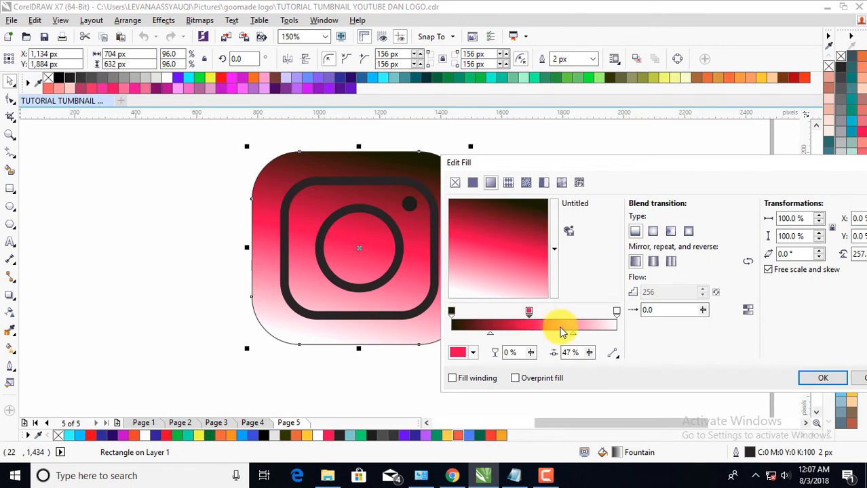
Select the fountain fill's white end node and highlight the first colour code, 98, 94, 0, 0, in Notepad
left_click(617, 312)
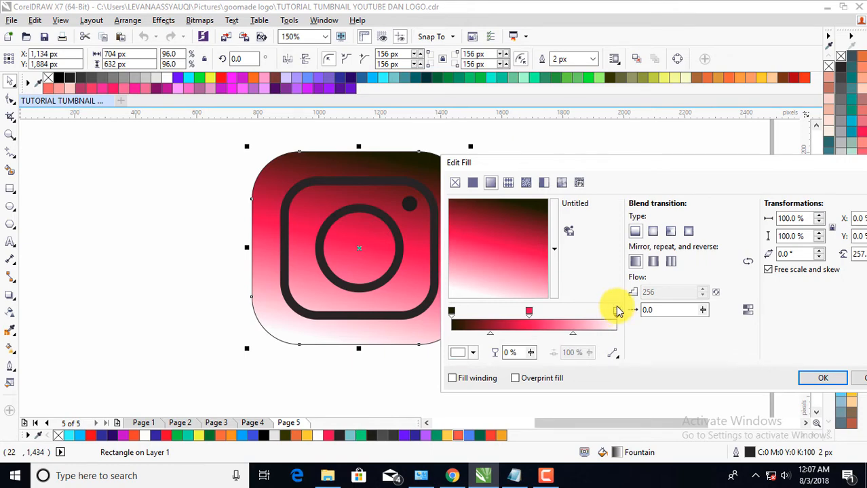
left_click(473, 353)
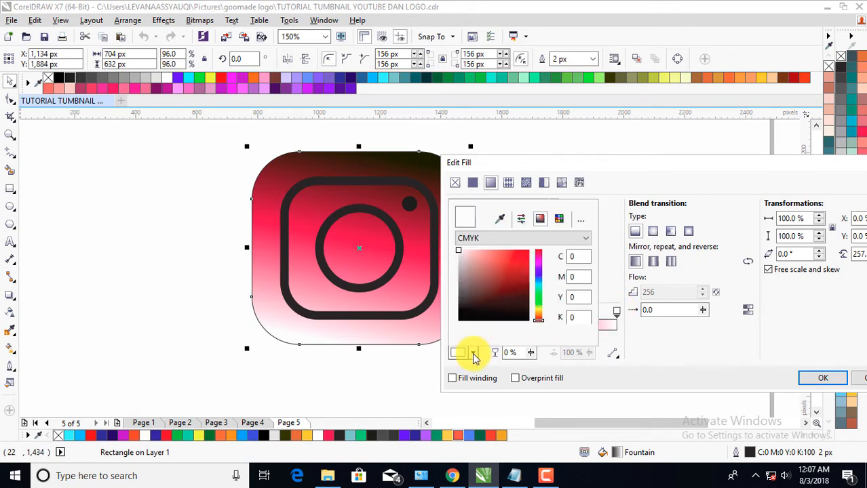
left_click(514, 474)
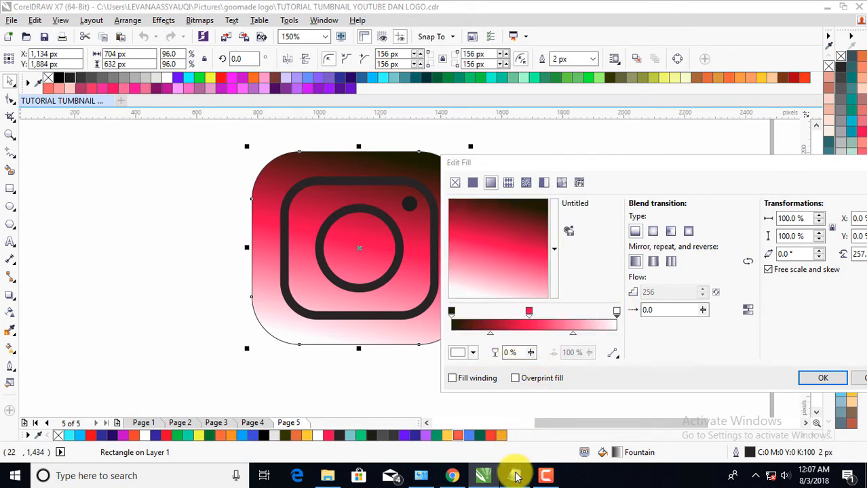
left_click_drag(600, 253, 573, 218)
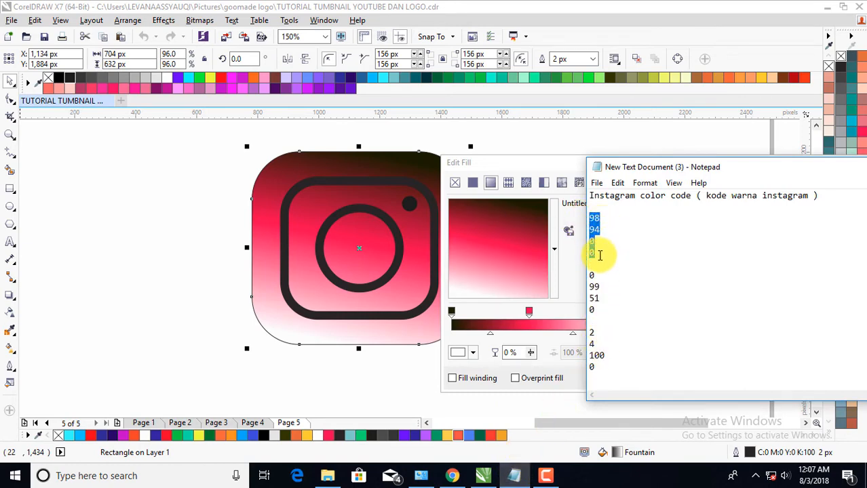
Try to set the end node's colour to cyan 98 and magenta 94
left_click(477, 360)
left_click(475, 356)
left_click(581, 258)
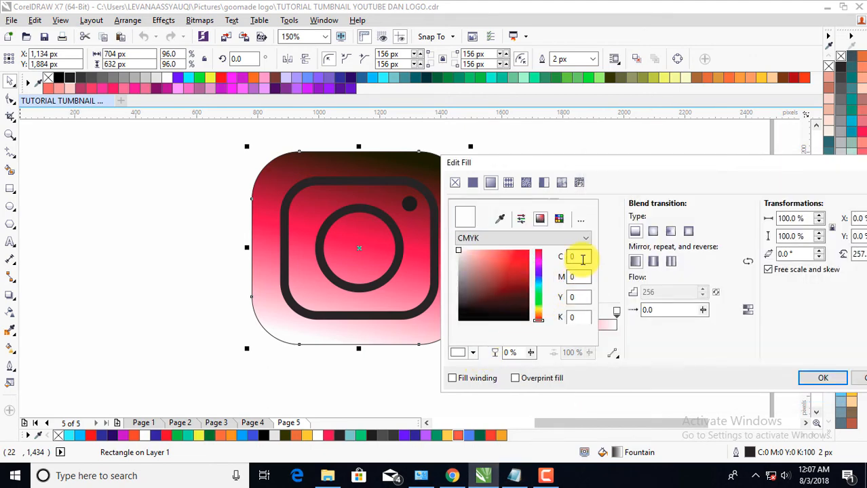
left_click_drag(581, 257, 552, 260)
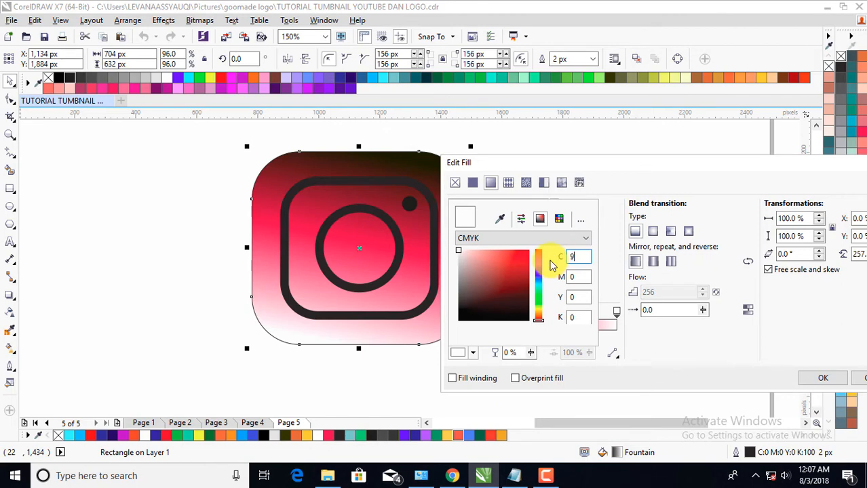
left_click_drag(574, 277, 563, 278)
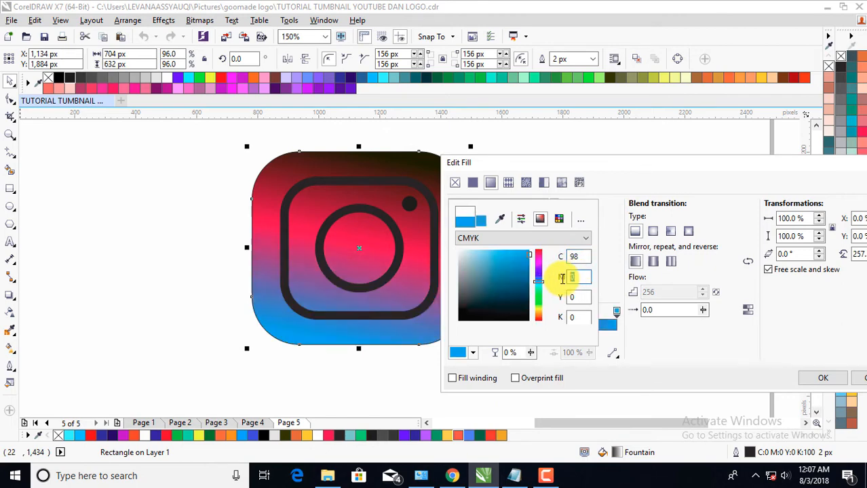
type("94")
left_click(613, 332)
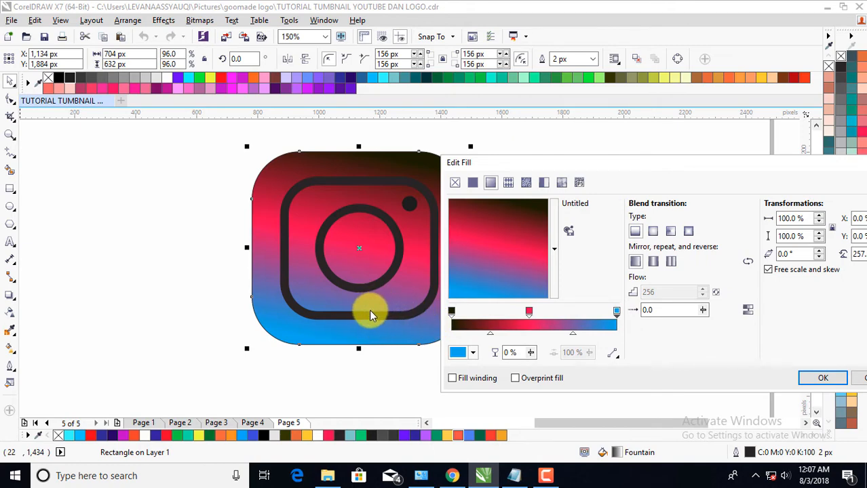
Rotate the fountain fill to about 241° so its colours run diagonally, with the end node's colour in the lower-left corner
left_click_drag(468, 285, 496, 261)
left_click(493, 254)
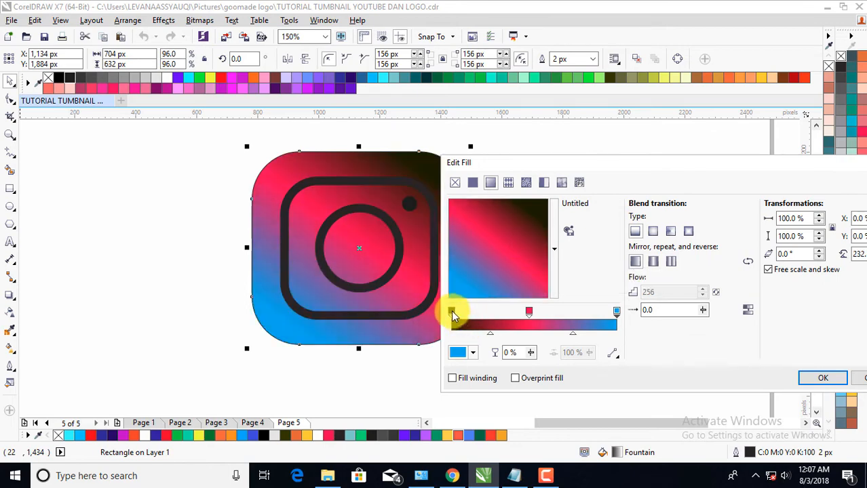
left_click_drag(468, 282, 538, 218)
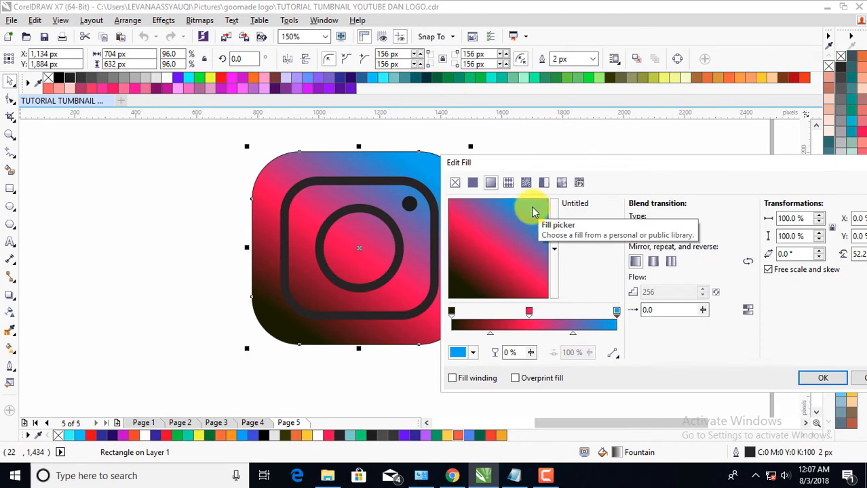
left_click_drag(532, 212, 479, 286)
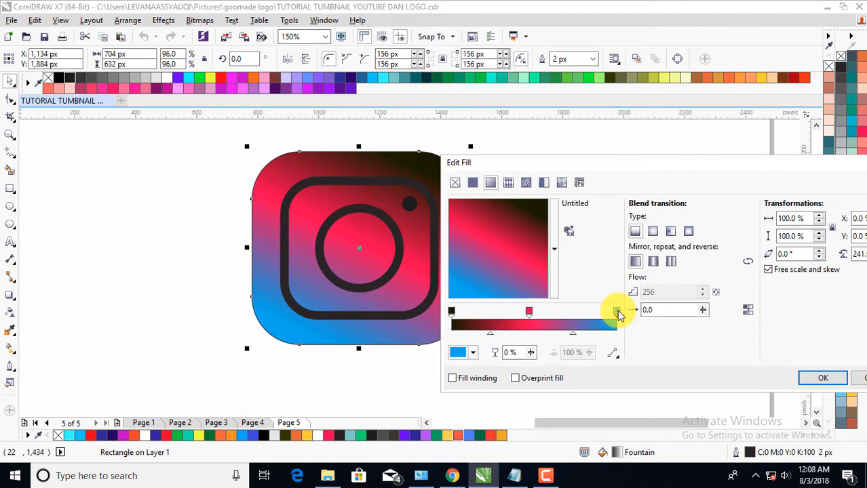
Set the blue end node's colour to cyan 2, magenta 4 and yellow 100, and reselect the node
left_click(474, 354)
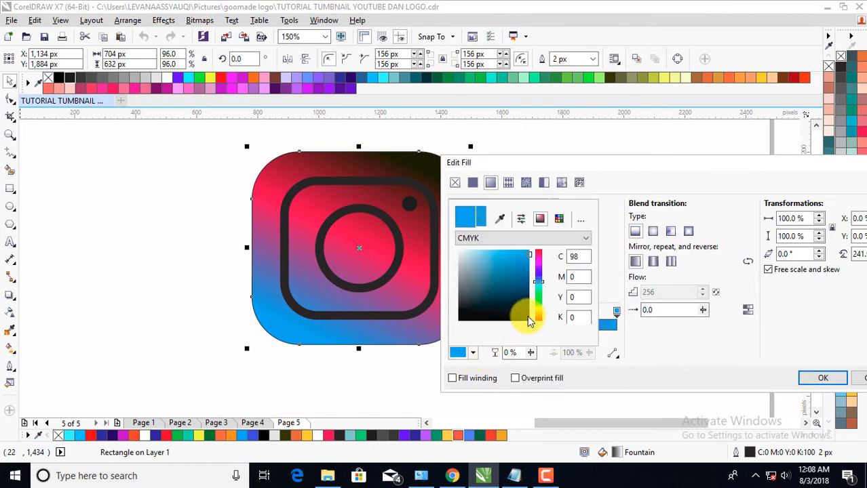
double_click(574, 256)
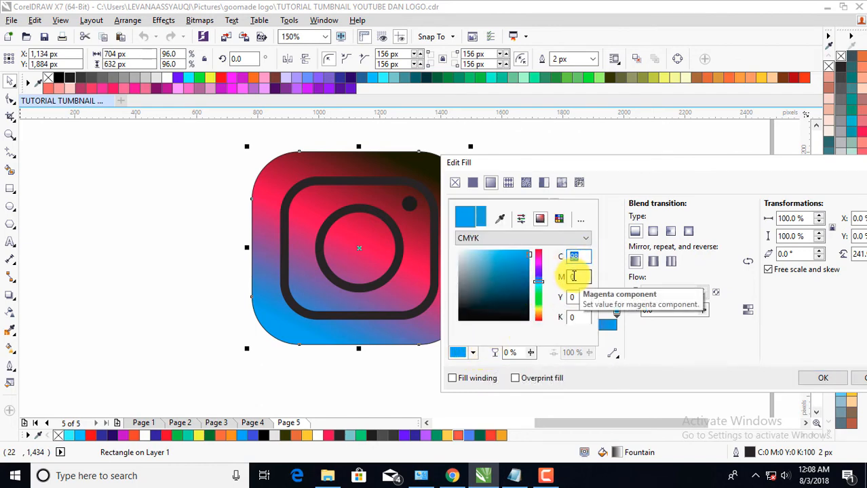
type("2")
key("Tab")
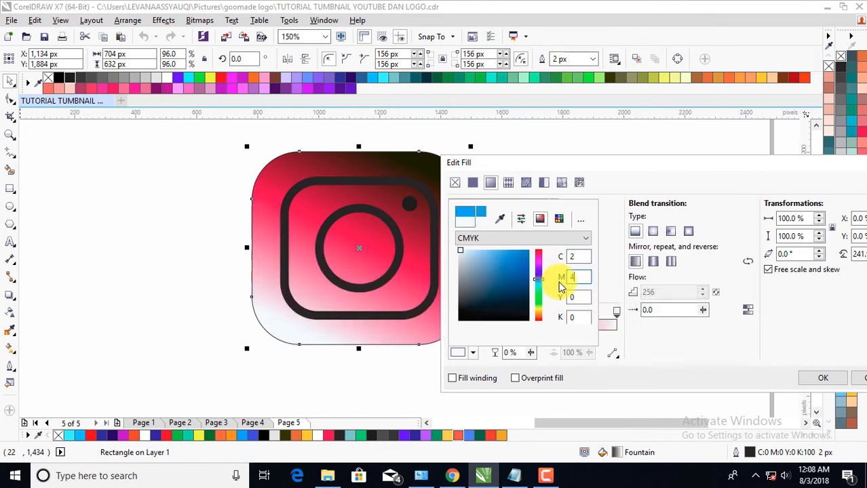
type("4")
key("Tab")
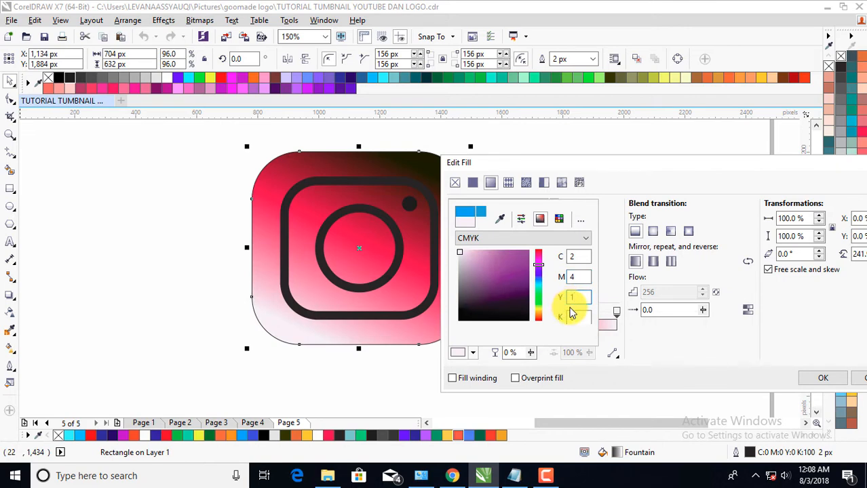
type("100")
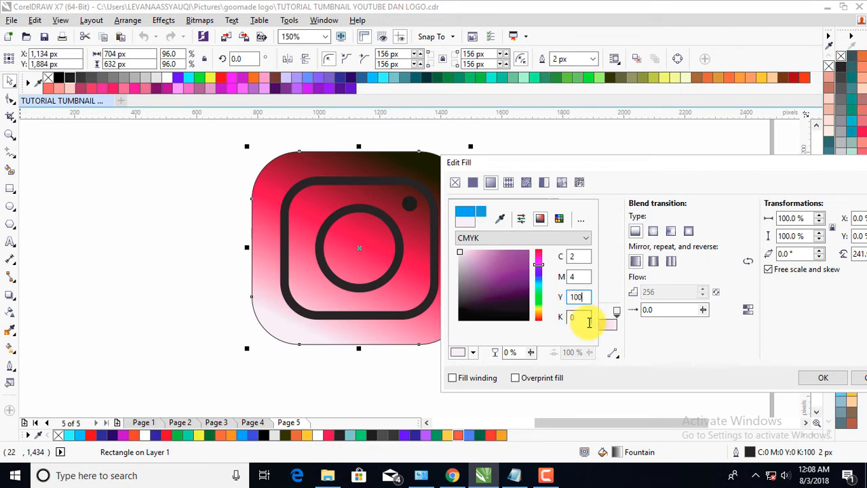
left_click(646, 356)
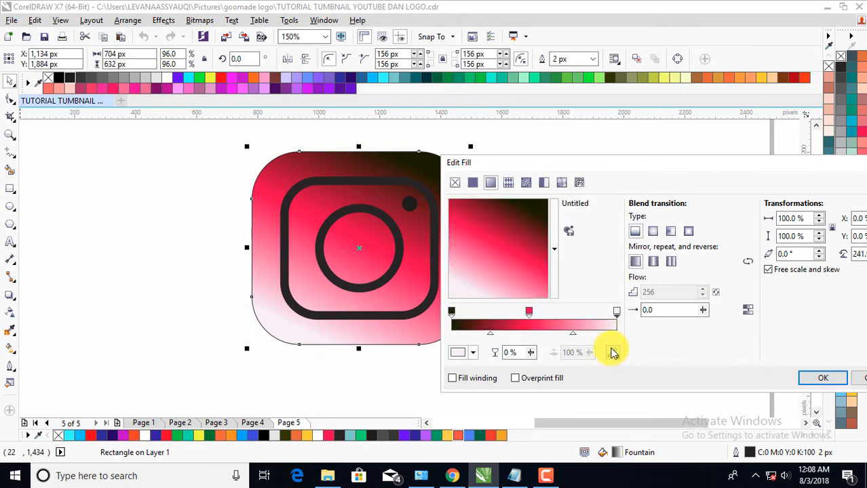
left_click(617, 312)
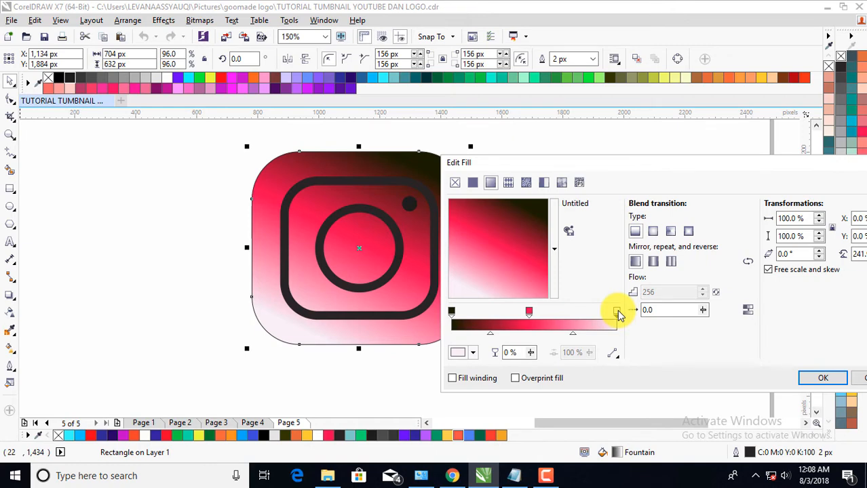
Set the fountain fill's pale end node to yellow with cyan 2, magenta 4, yellow 100 and black 0
left_click(472, 354)
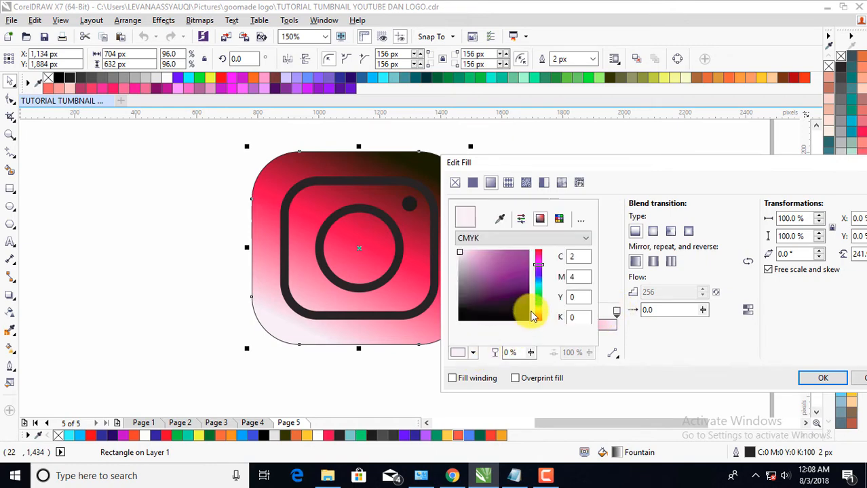
mouse_move(540, 268)
left_mouse_down()
mouse_move(556, 286)
mouse_move(541, 314)
left_mouse_up()
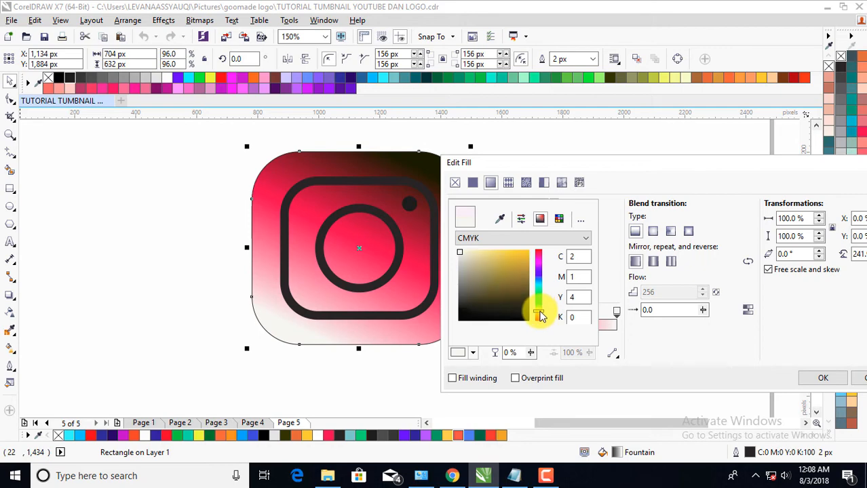
left_click(521, 258)
left_click_drag(522, 257, 526, 253)
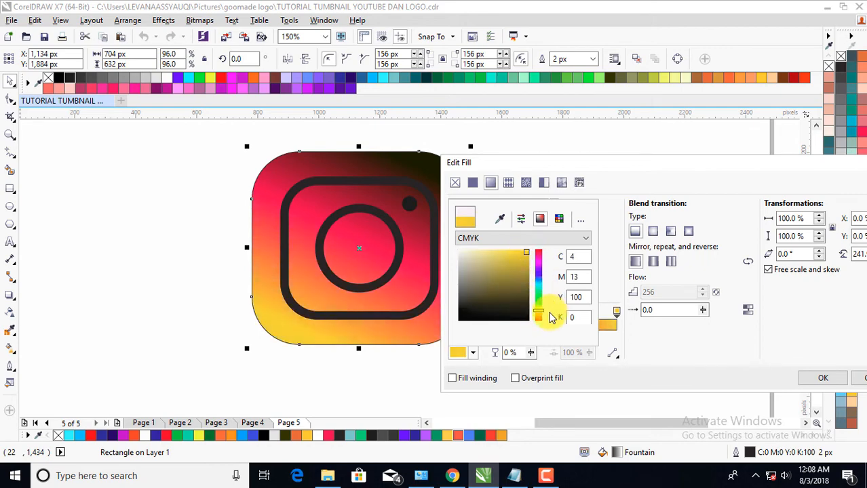
mouse_move(542, 304)
left_mouse_down()
mouse_move(539, 319)
mouse_move(541, 310)
left_mouse_up()
double_click(567, 258)
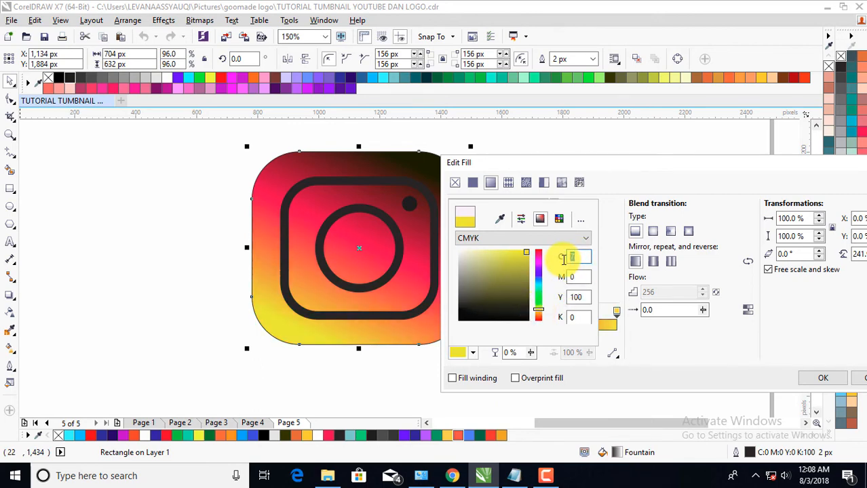
type("2")
double_click(565, 278)
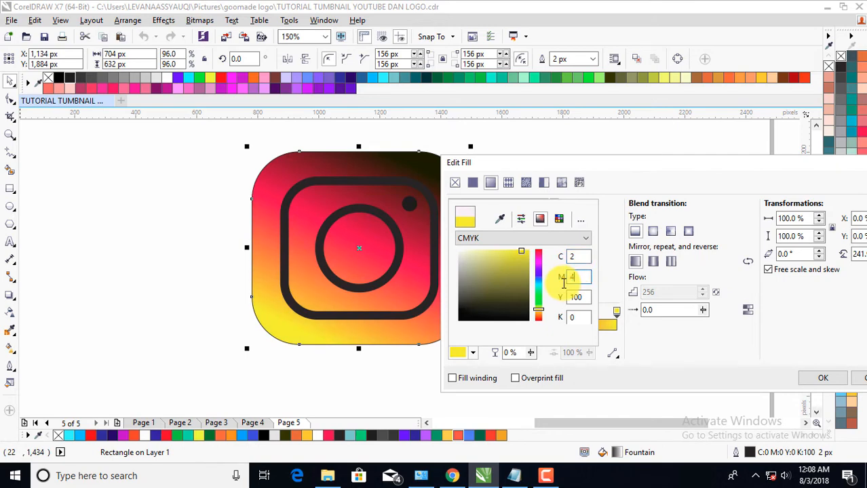
type("4")
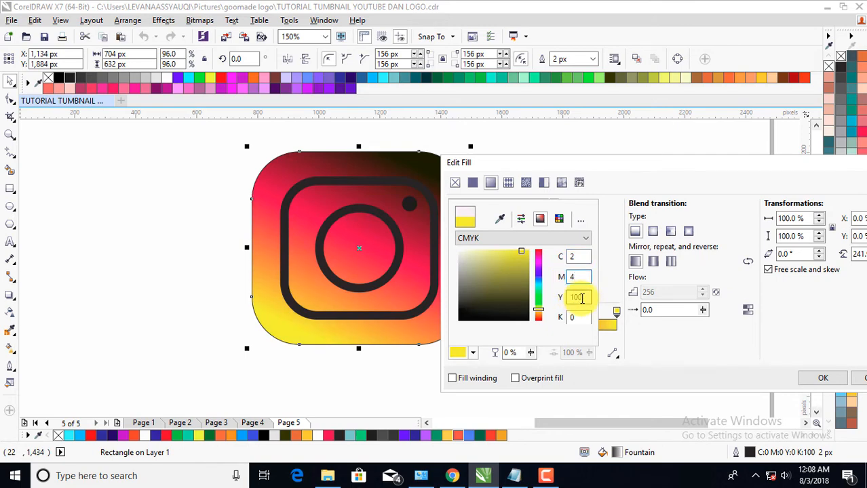
left_click(639, 345)
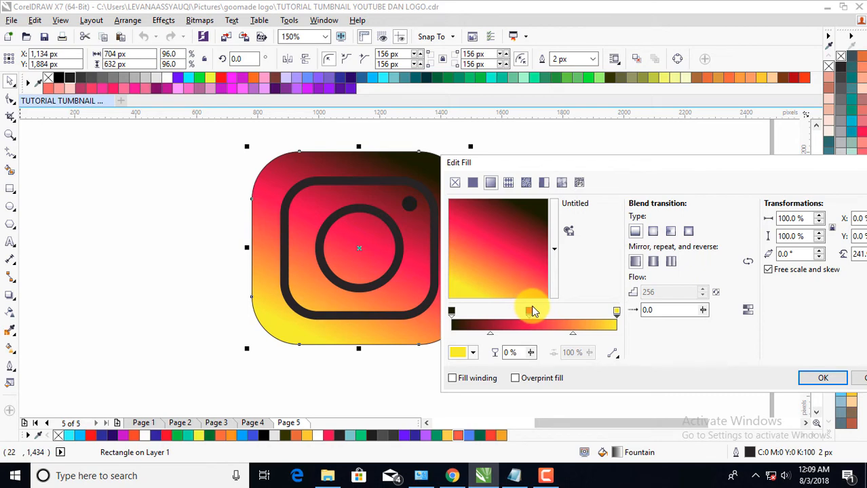
Set the fountain fill's dark start node to cyan 98, magenta 94, yellow 0 and black 0
left_click(453, 314)
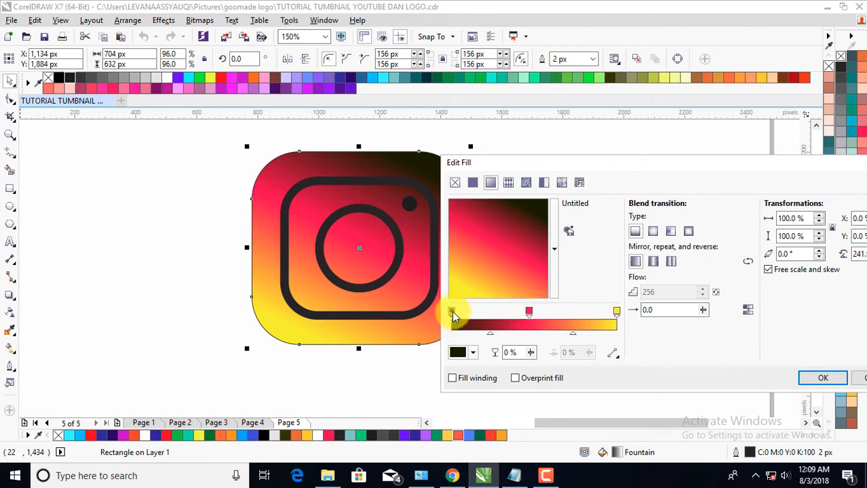
left_click(473, 353)
left_click_drag(538, 312, 543, 280)
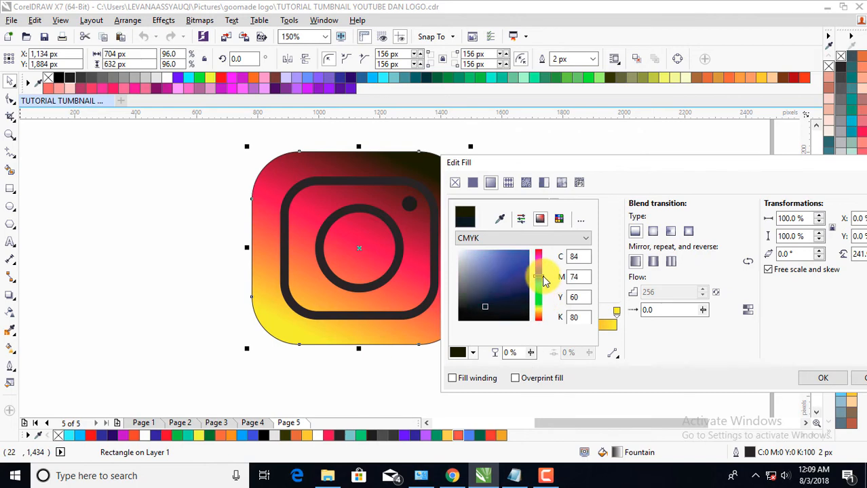
left_click(578, 256)
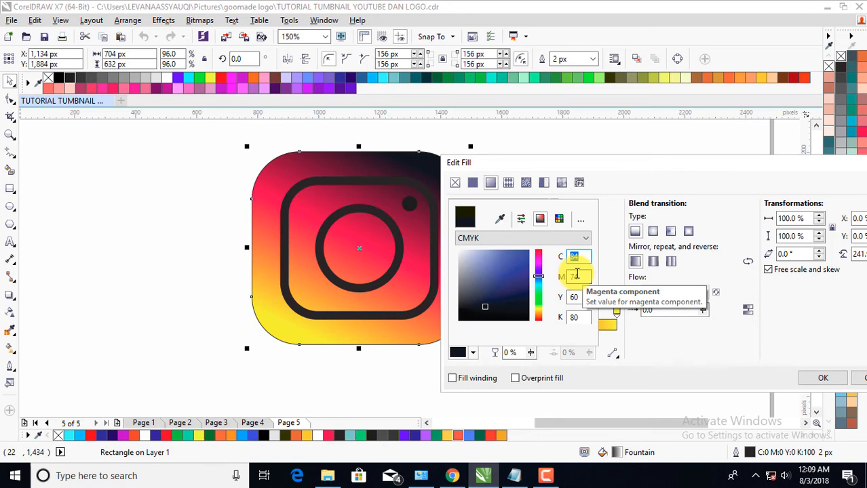
type("9")
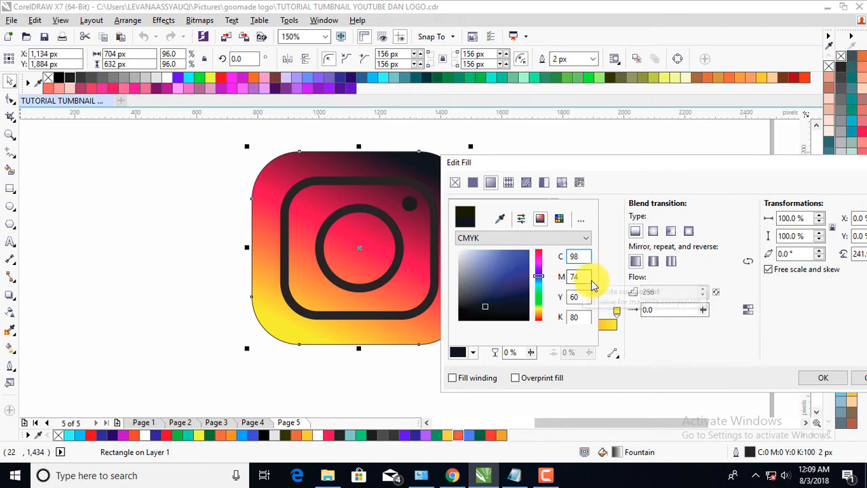
left_click(578, 277)
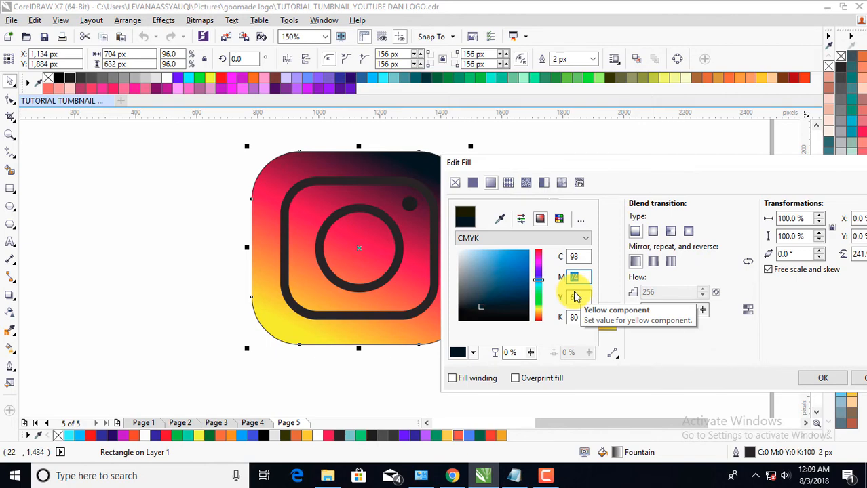
type("9")
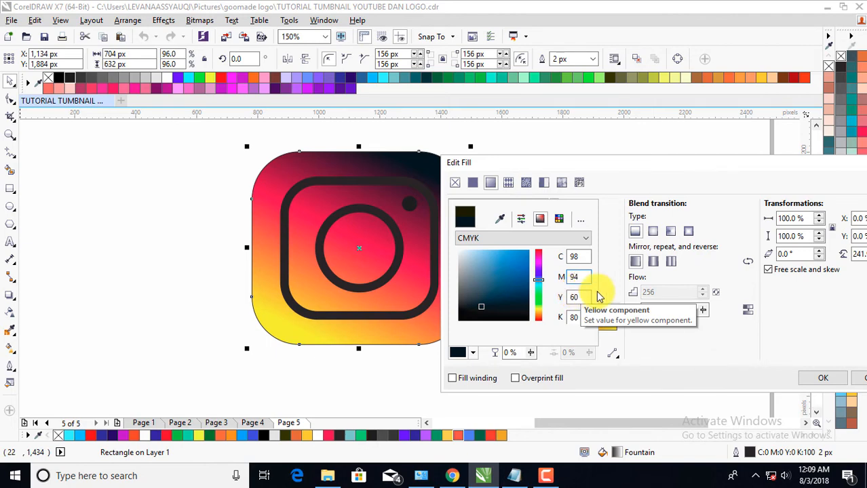
left_click(574, 297)
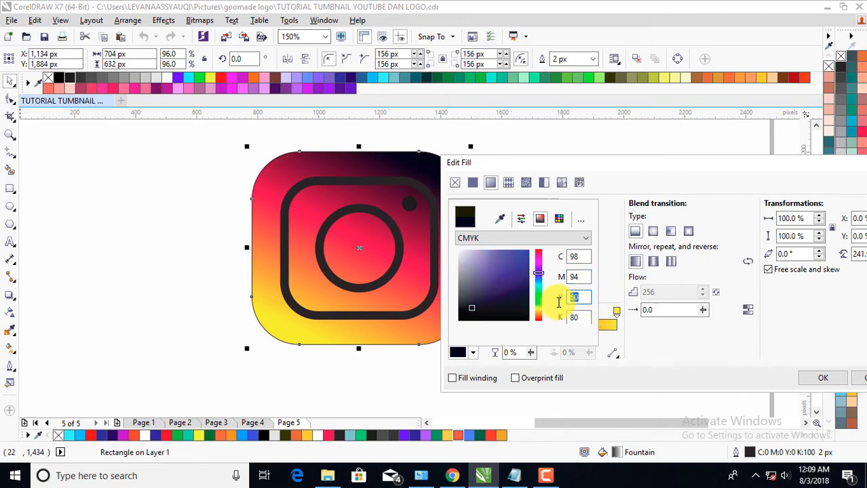
type("0")
key("Tab")
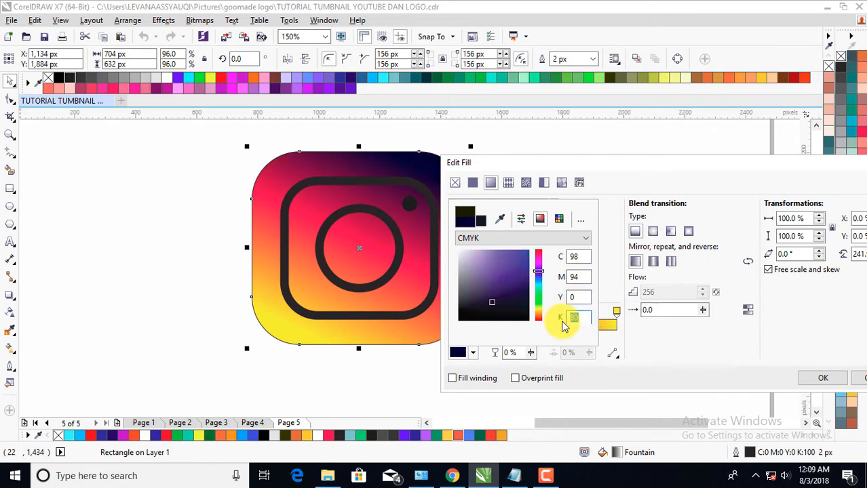
type("0")
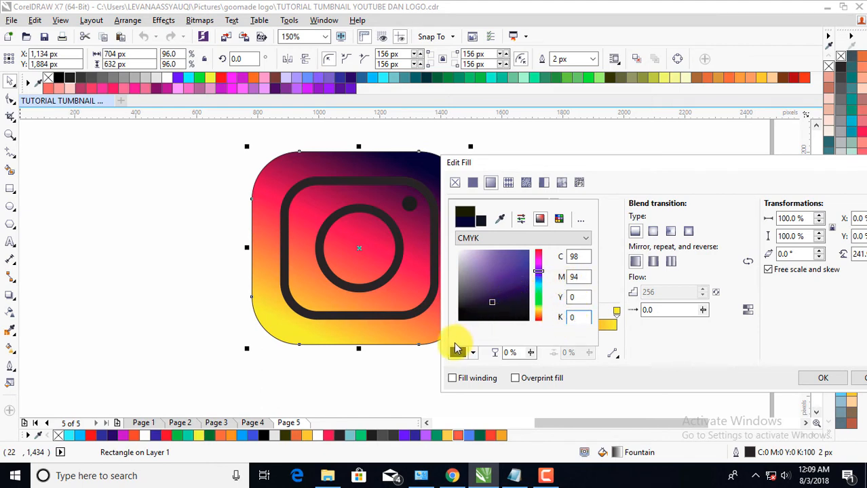
Rotate the blue-pink-yellow fountain fill to about 248° and apply it to the background
left_click(494, 283)
mouse_move(493, 284)
left_mouse_down()
mouse_move(519, 258)
mouse_move(523, 299)
mouse_move(537, 288)
left_mouse_up()
left_click(572, 333)
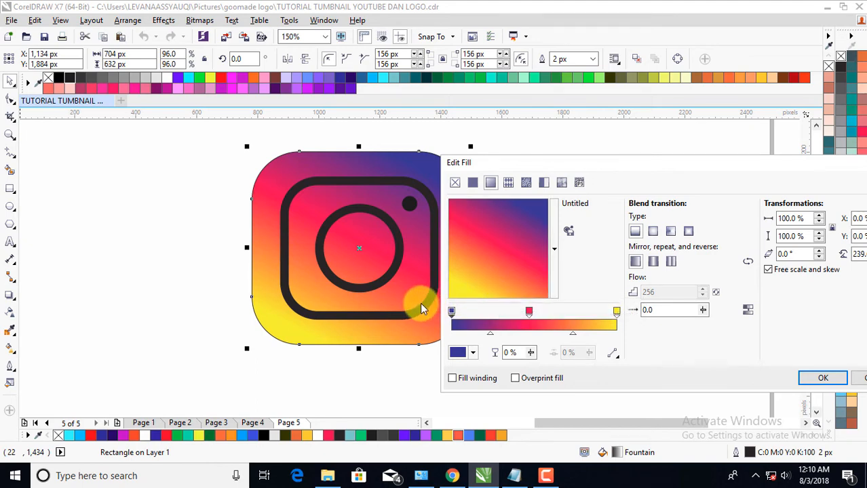
mouse_move(469, 282)
left_mouse_down()
mouse_move(527, 257)
mouse_move(527, 247)
mouse_move(510, 276)
mouse_move(477, 276)
mouse_move(484, 284)
left_mouse_up()
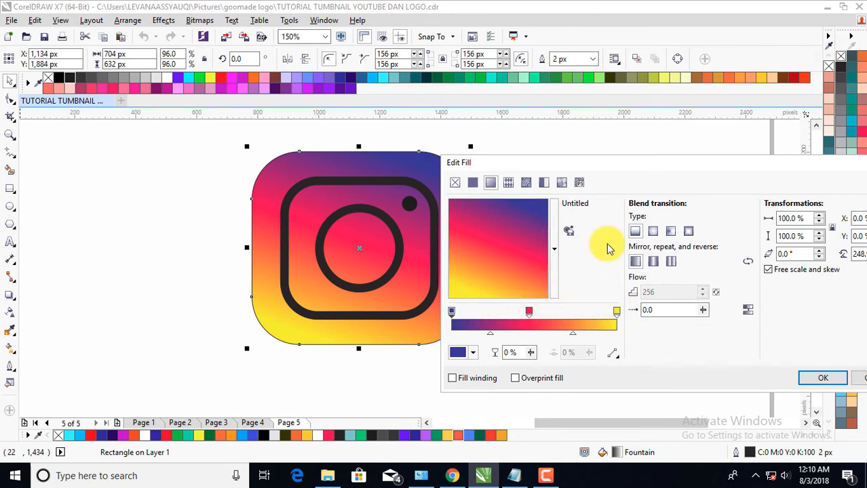
left_click(804, 377)
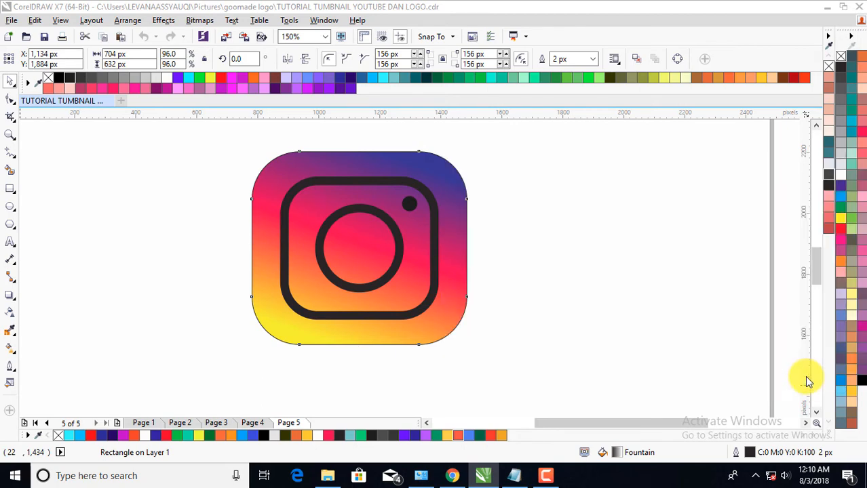
Remove the 2 px outline from the gradient background rectangle and deselect it
left_click(220, 227)
left_click(267, 216)
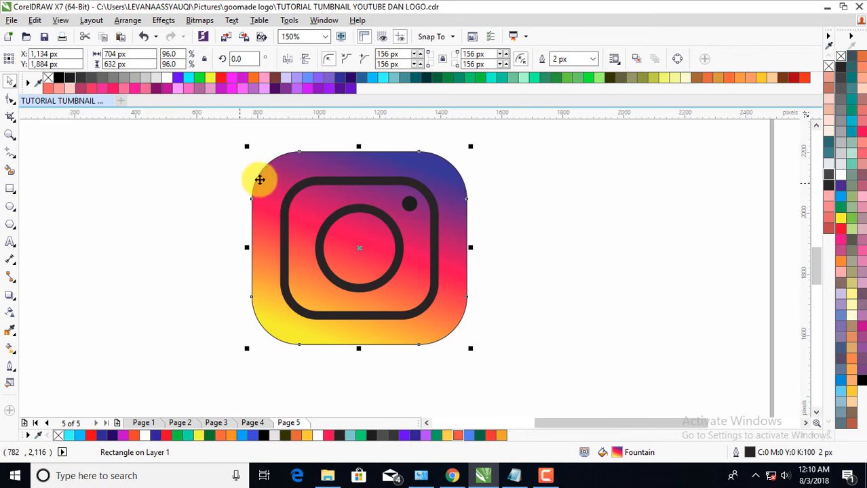
scroll(354, 152, "up", 6)
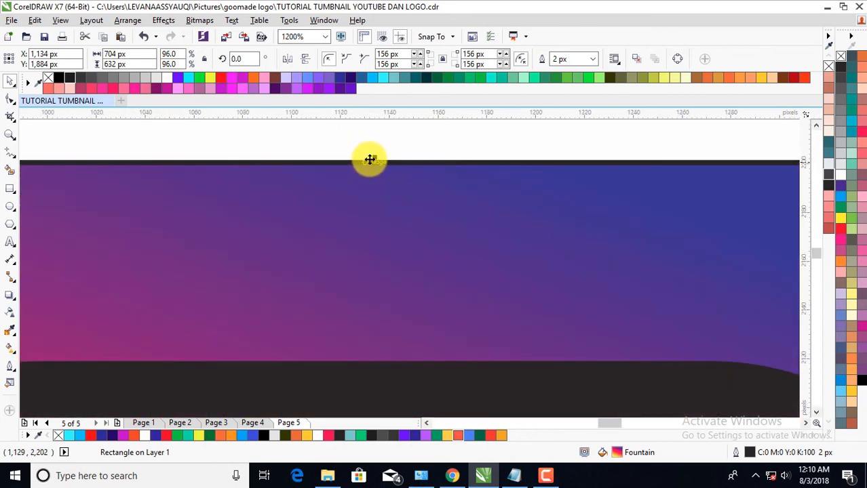
left_click(594, 59)
left_click(561, 73)
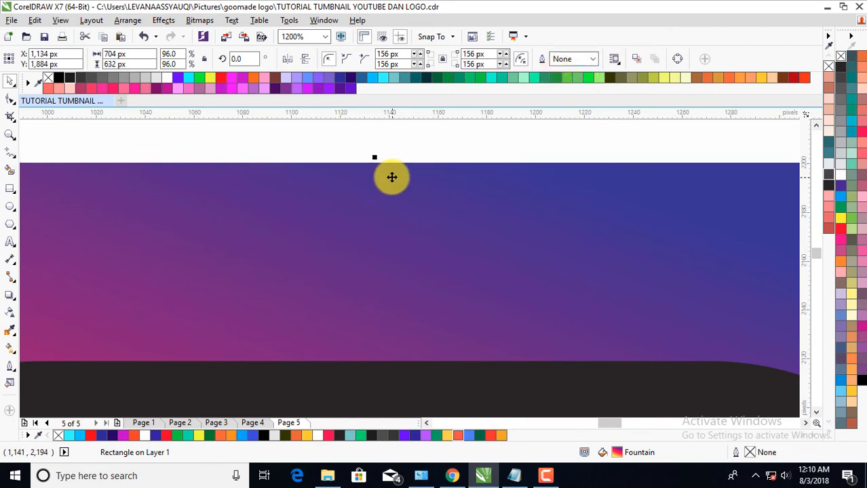
scroll(373, 161, "down", 6)
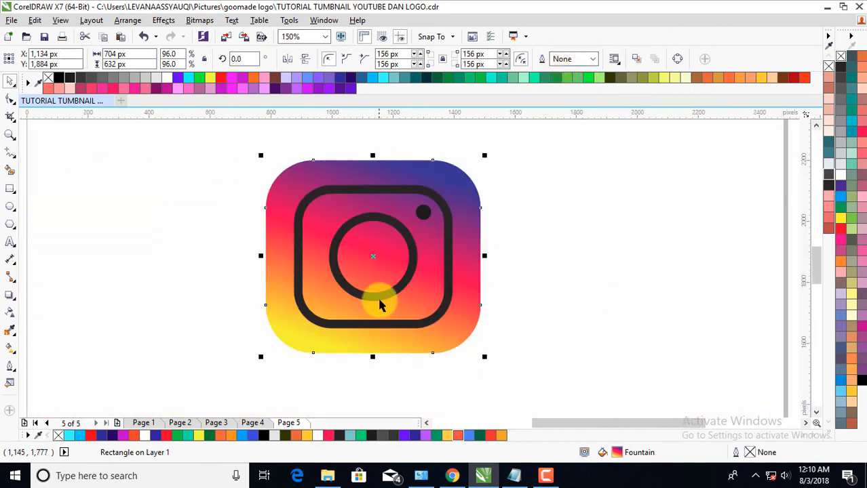
scroll(380, 341, "up", 1)
scroll(379, 326, "down", 1)
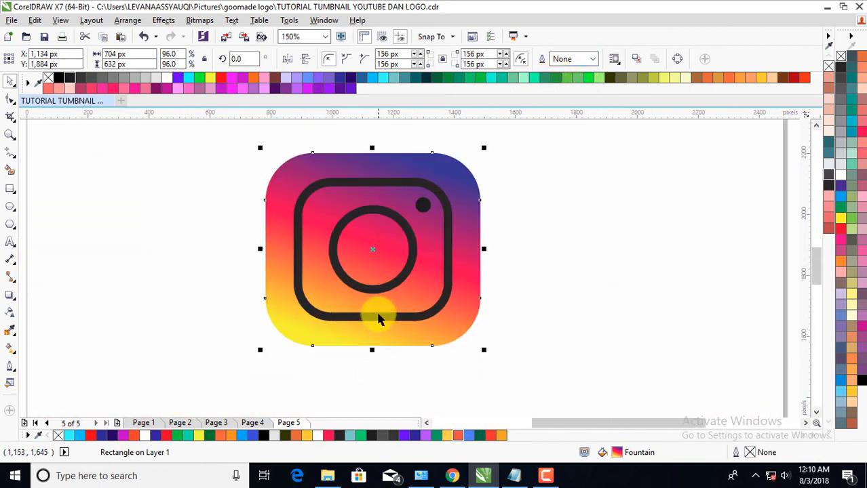
left_click(500, 212)
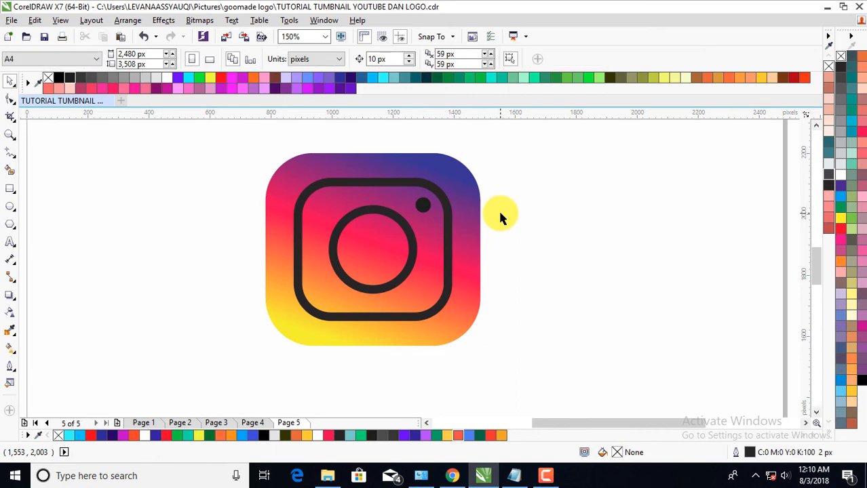
Try moving the inner rounded frame about 192 px to the right, and undo the move
left_click(424, 206)
left_click(444, 203)
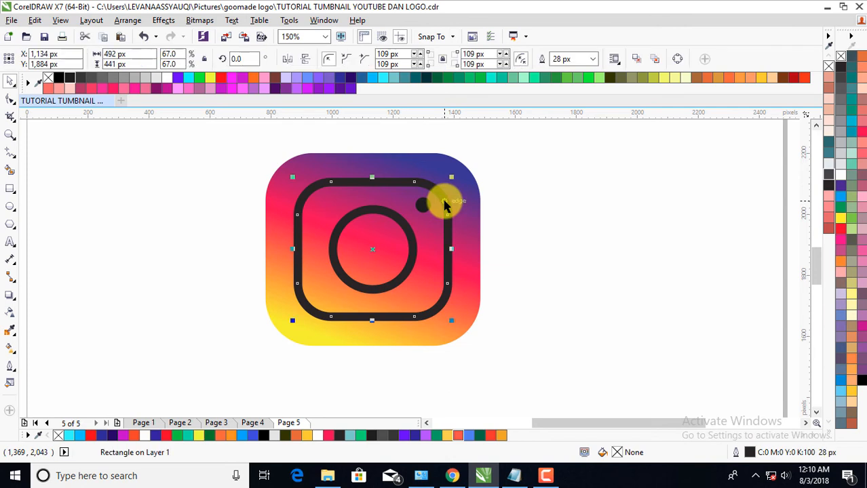
left_click_drag(430, 224, 487, 229)
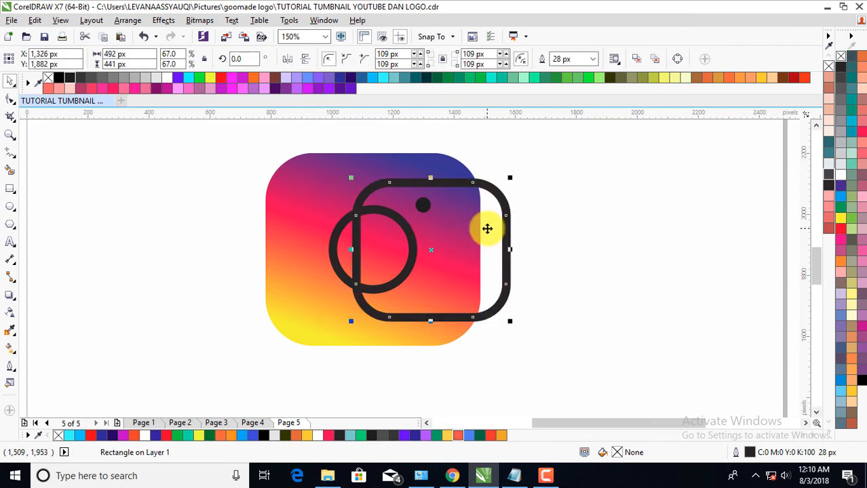
key("ctrl+z")
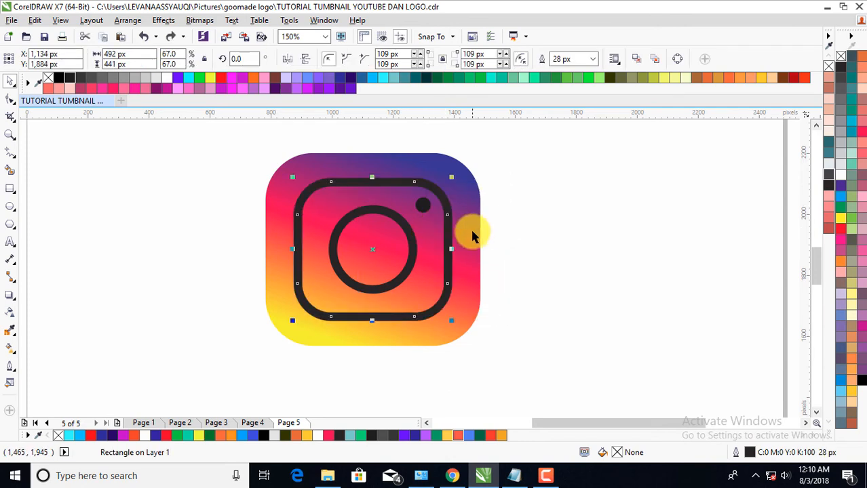
Convert the inner rounded frame's outline to an object, fill it white and deselect it
left_click(125, 21)
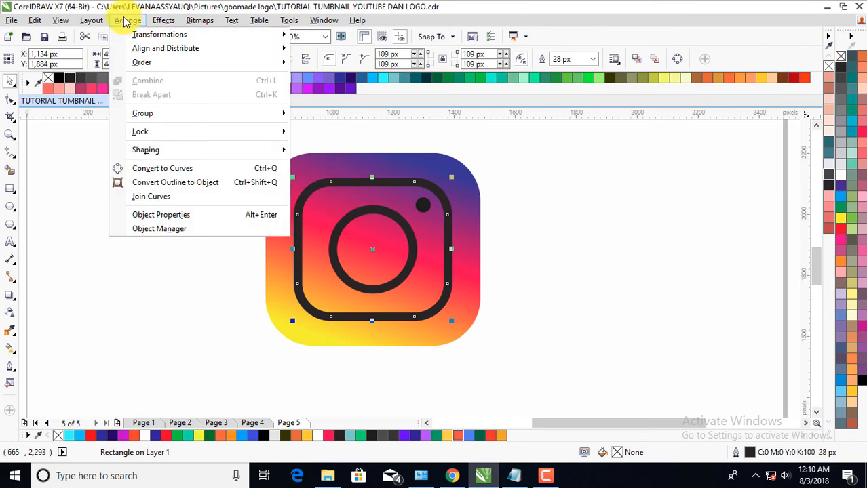
left_click(167, 183)
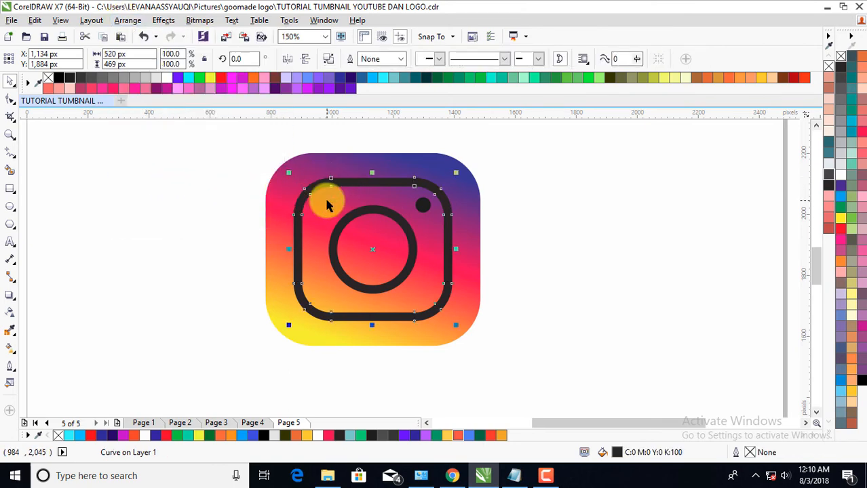
left_click(168, 78)
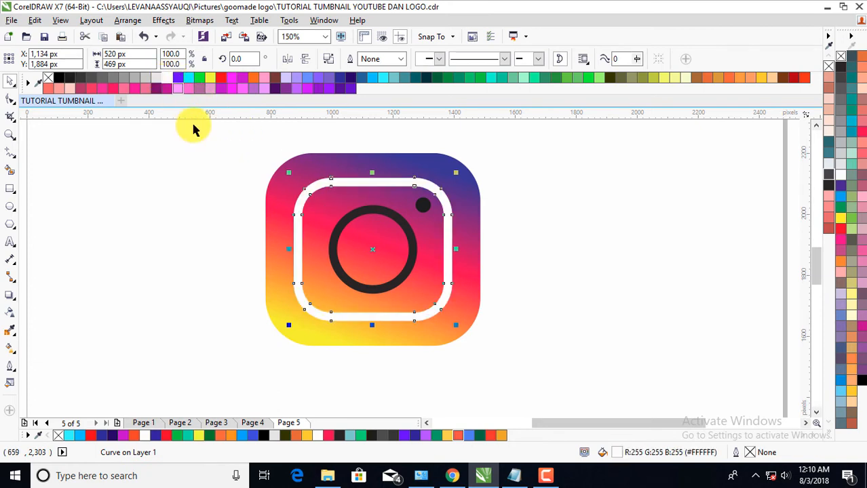
left_click(251, 210)
Convert the central circle's 28 px outline to an object, fill it white and deselect it
left_click(347, 222)
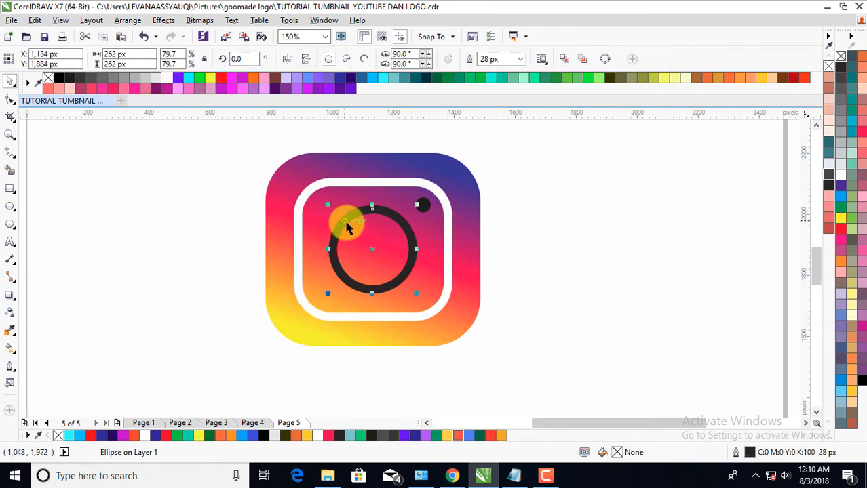
left_click(132, 21)
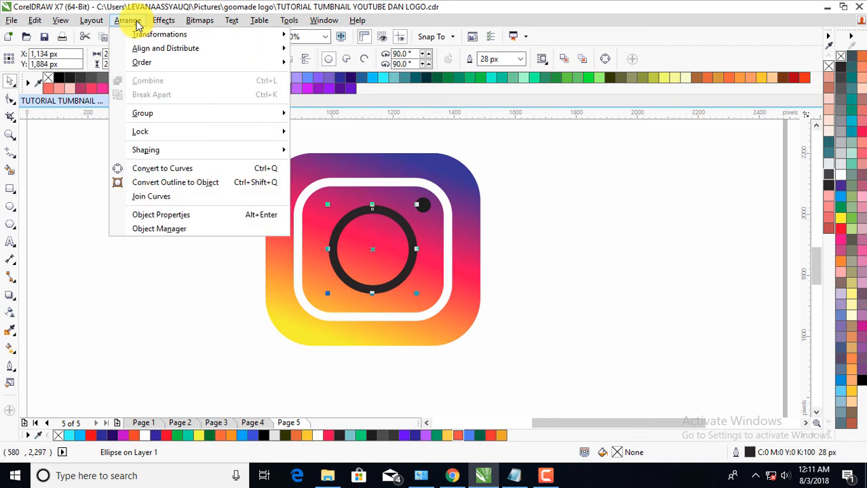
left_click(169, 183)
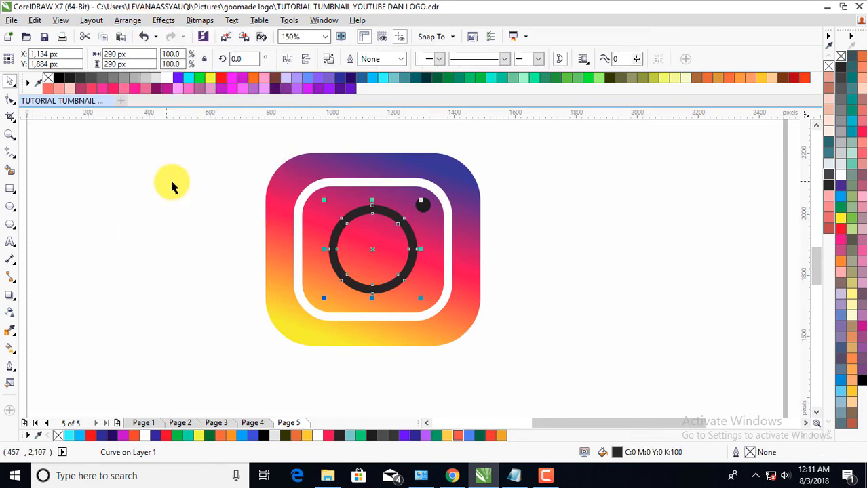
left_click(168, 77)
left_click(211, 180)
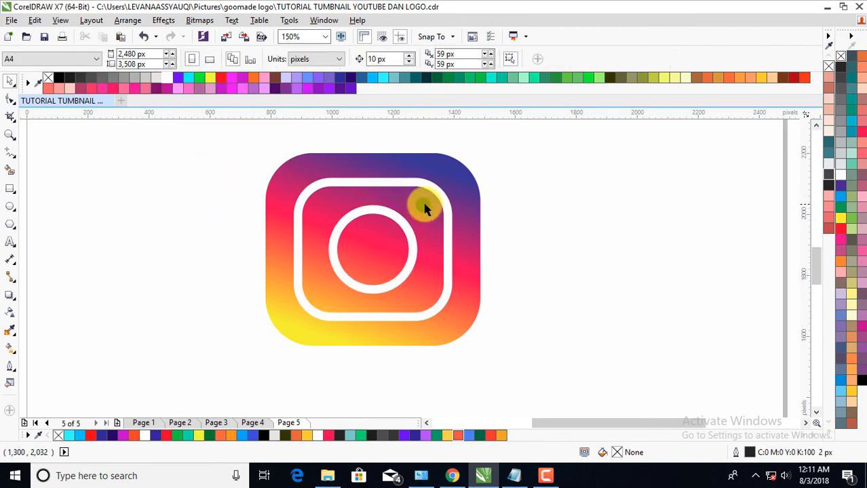
Fill the small circle in the upper-right corner of the inner frame white and deselect it
left_click(422, 203)
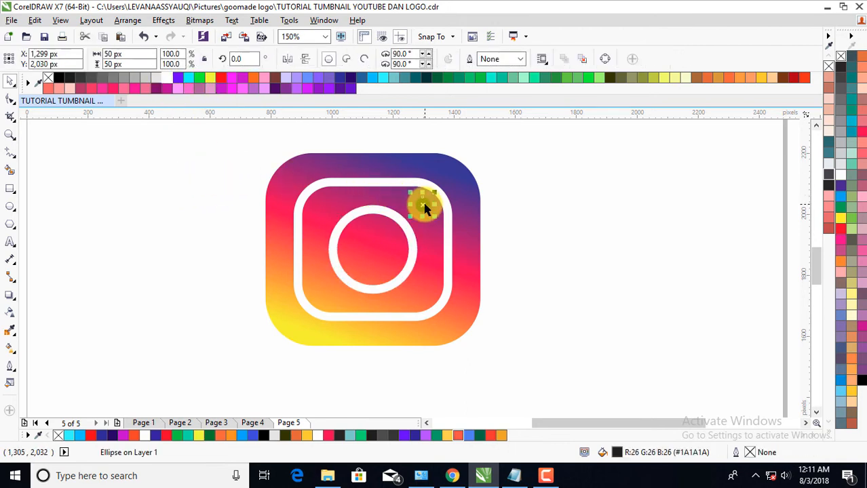
left_click(164, 76)
left_click(201, 150)
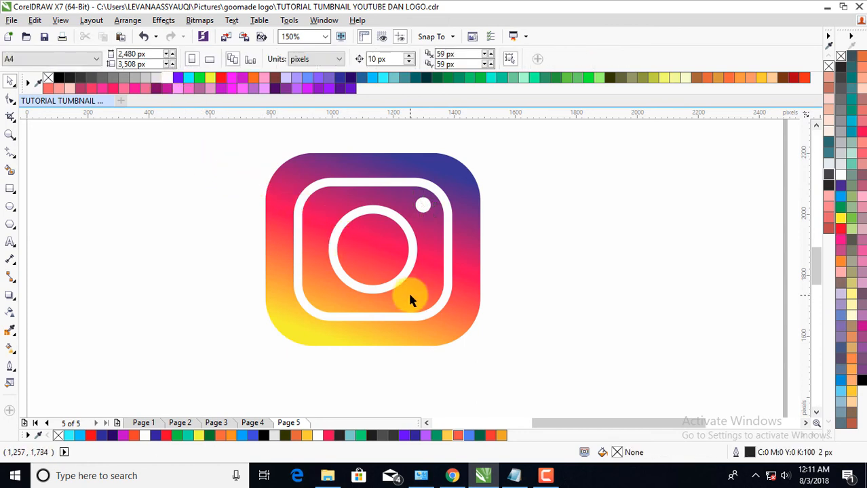
scroll(385, 286, "down", 1)
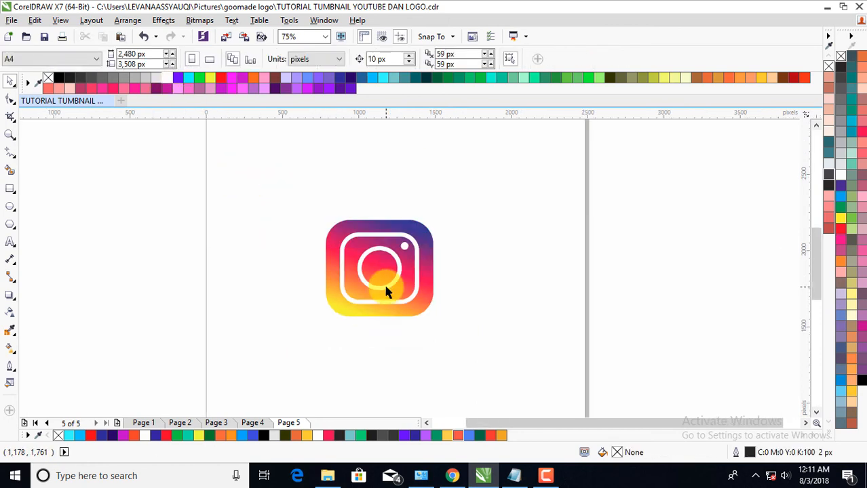
scroll(388, 287, "up", 1)
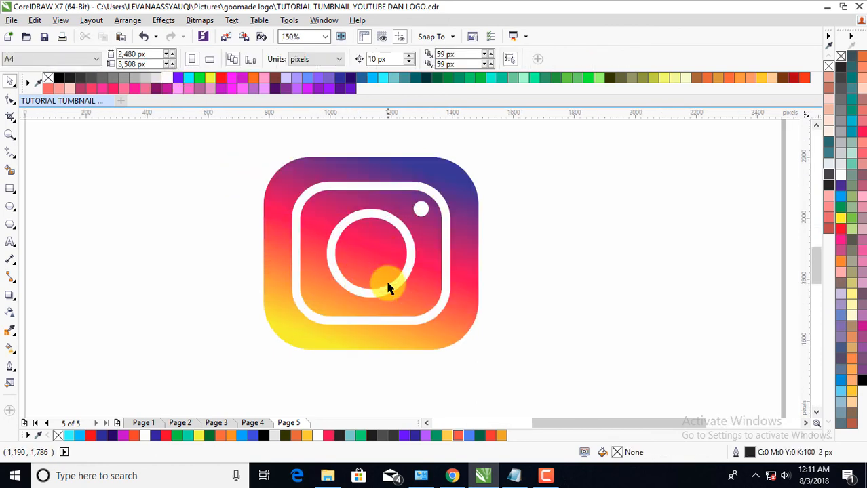
Group the white rounded frame, central ring and small dot
left_click(389, 219)
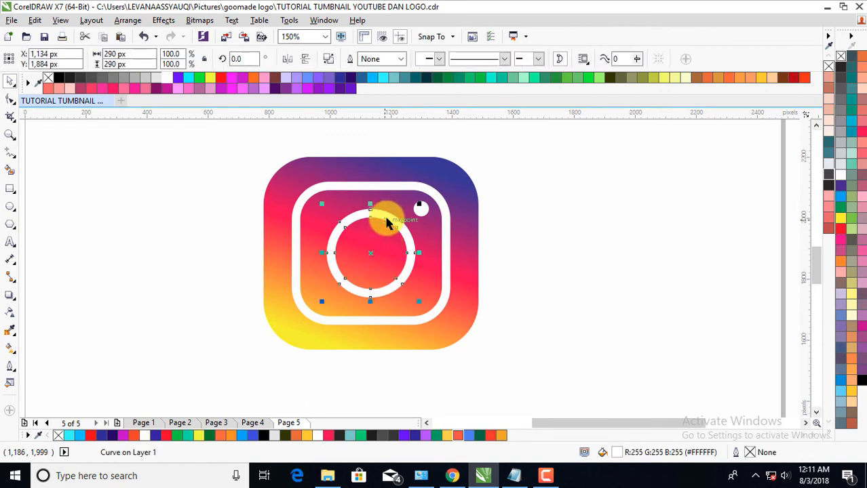
left_click(421, 209, "shift")
left_click(443, 205, "shift")
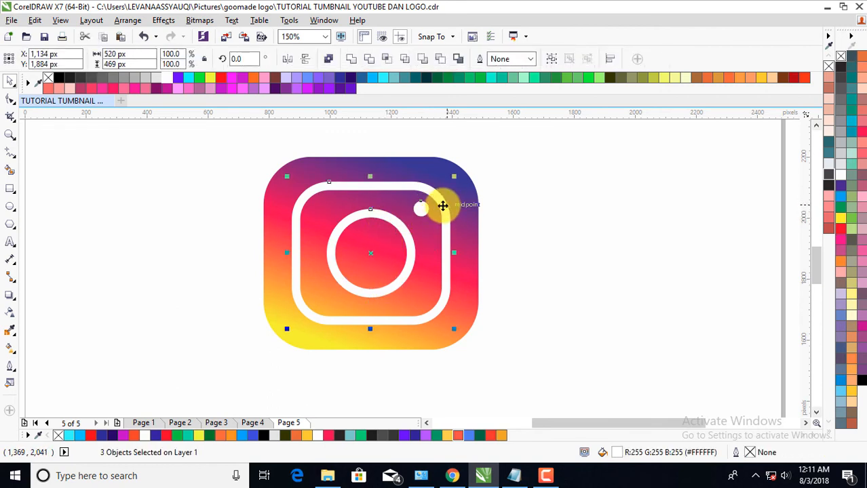
left_click(238, 184)
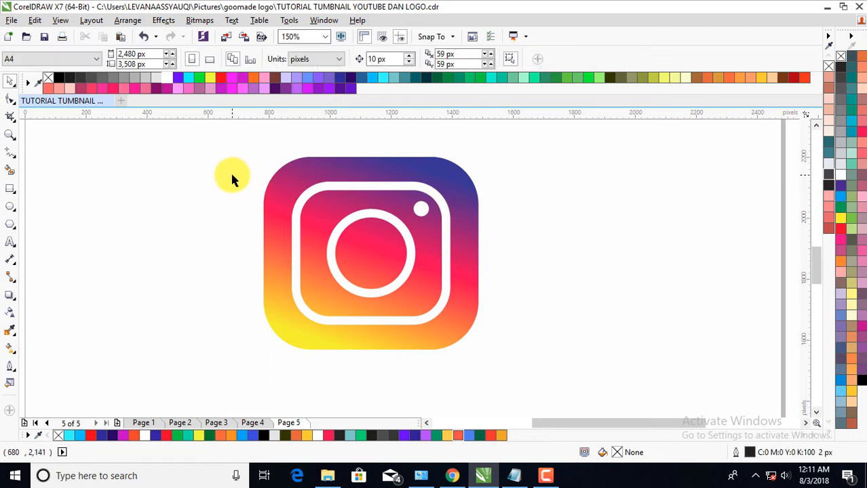
left_click_drag(232, 175, 464, 337)
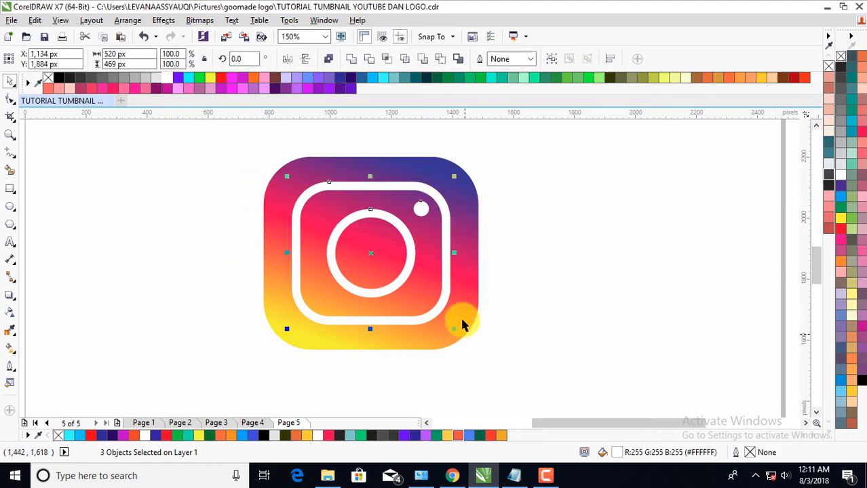
left_click(552, 61)
Place a copy of the white camera group about 794 px to the left, fill the copy black and deselect it
left_click_drag(369, 255, 129, 249)
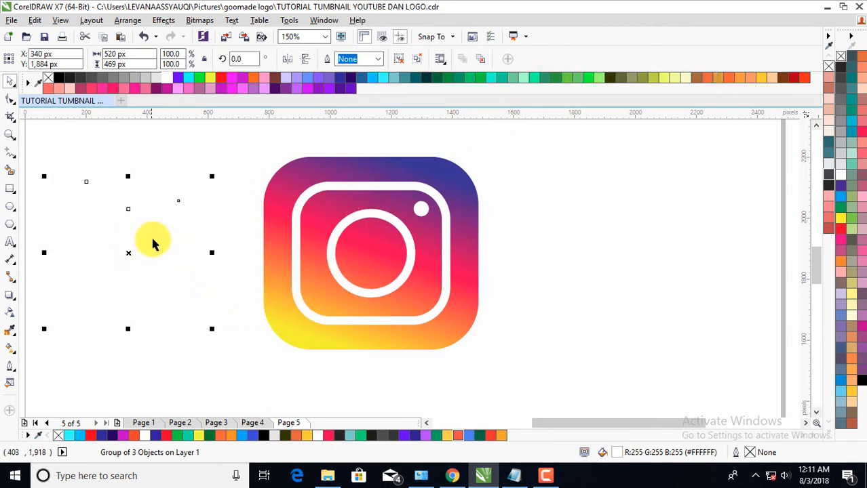
left_click(60, 76)
left_click(218, 234)
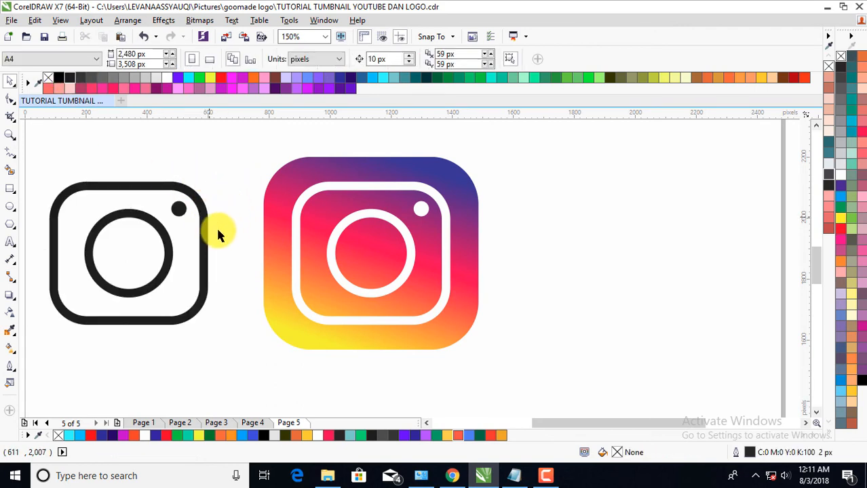
scroll(217, 251, "down", 2)
scroll(215, 258, "up", 2)
scroll(201, 255, "down", 1)
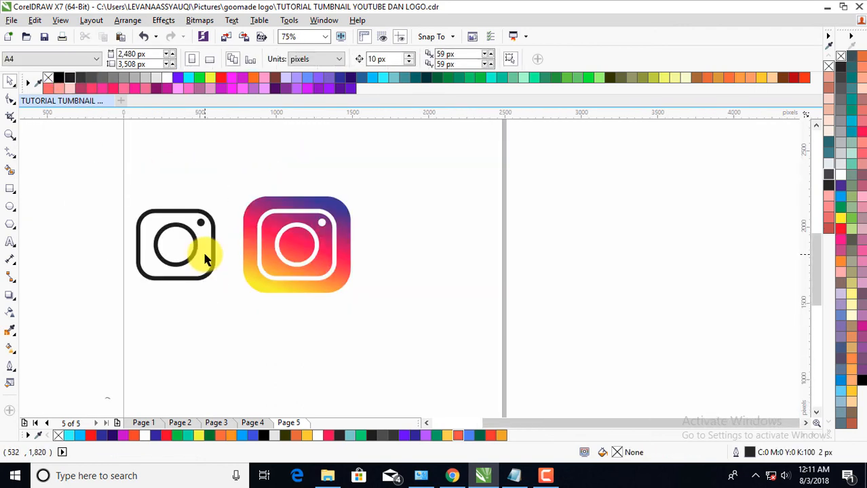
scroll(205, 255, "up", 1)
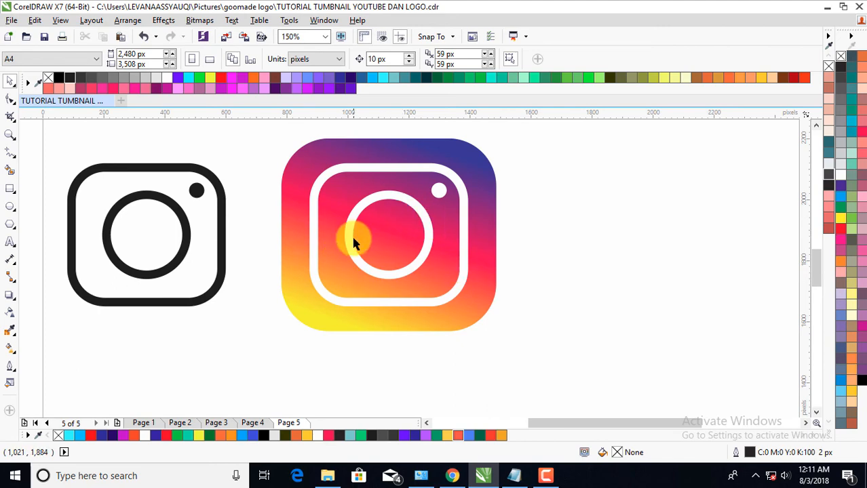
scroll(351, 237, "down", 1)
scroll(324, 201, "up", 1)
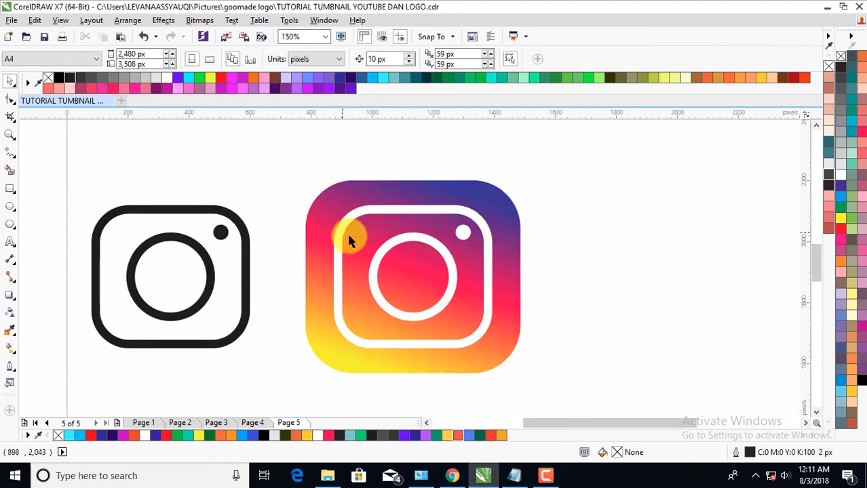
left_click(340, 232)
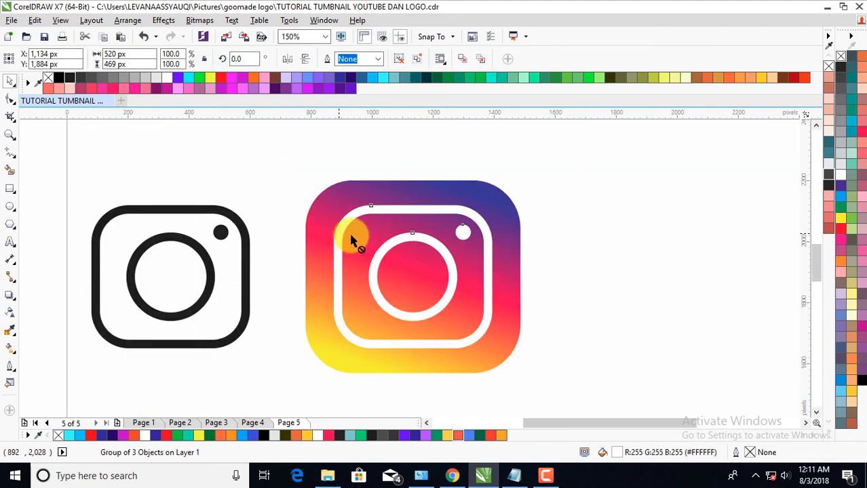
left_click(285, 216)
left_click(320, 216)
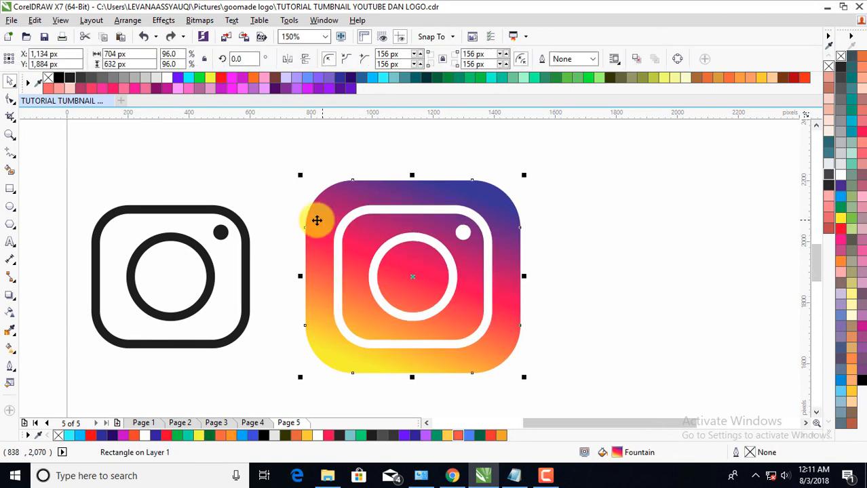
left_click(299, 208)
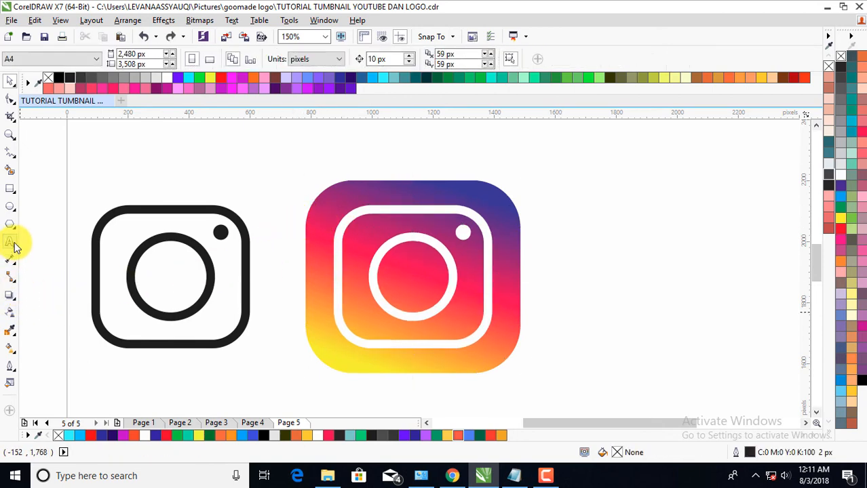
Draw a closed four-sided freehand polygon of about 748 x 554 px, cutting diagonally across the upper-left half of the gradient background
left_click(10, 157)
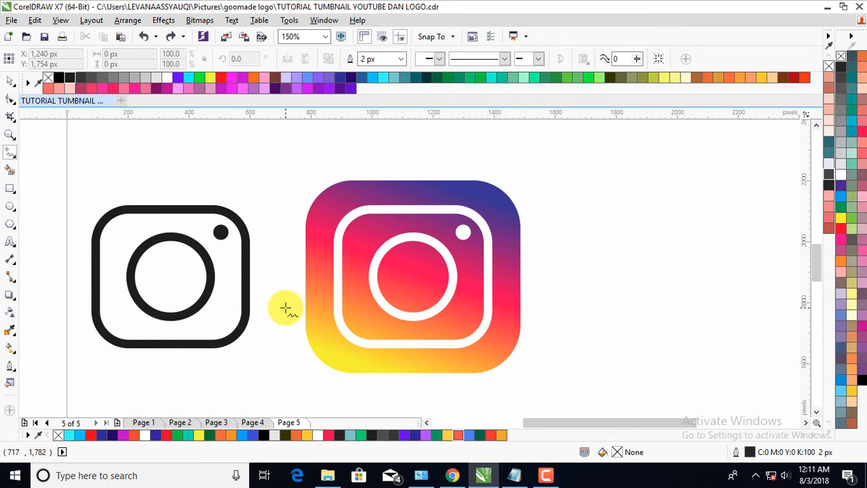
left_click(285, 308)
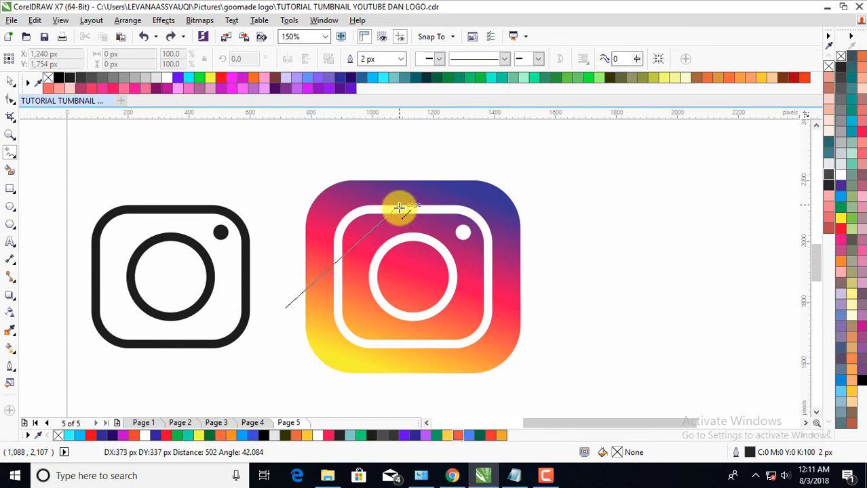
left_click(499, 157)
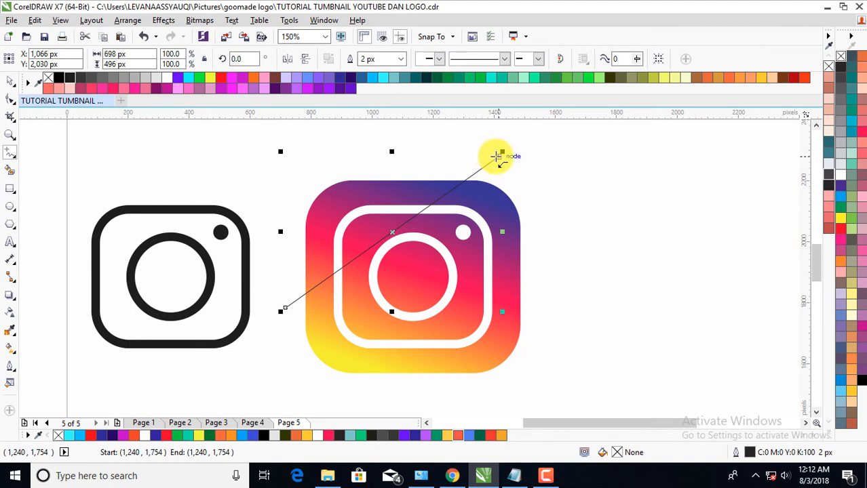
left_click(498, 156)
left_click(334, 139)
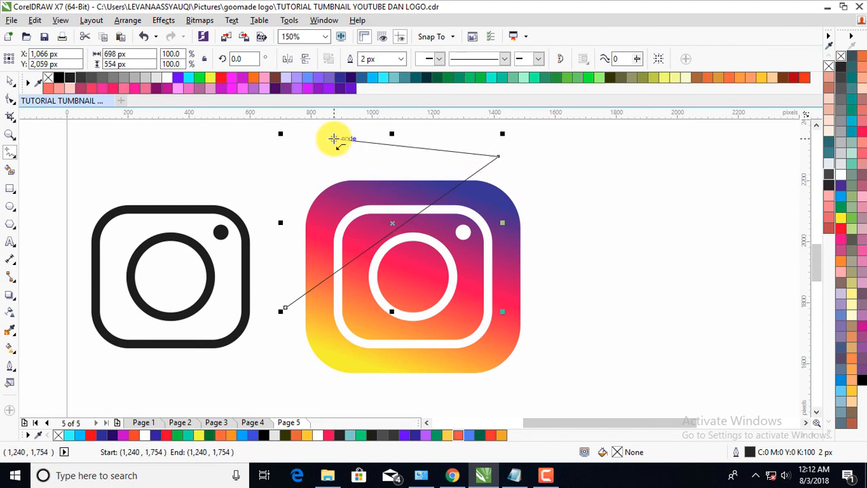
left_click(271, 232)
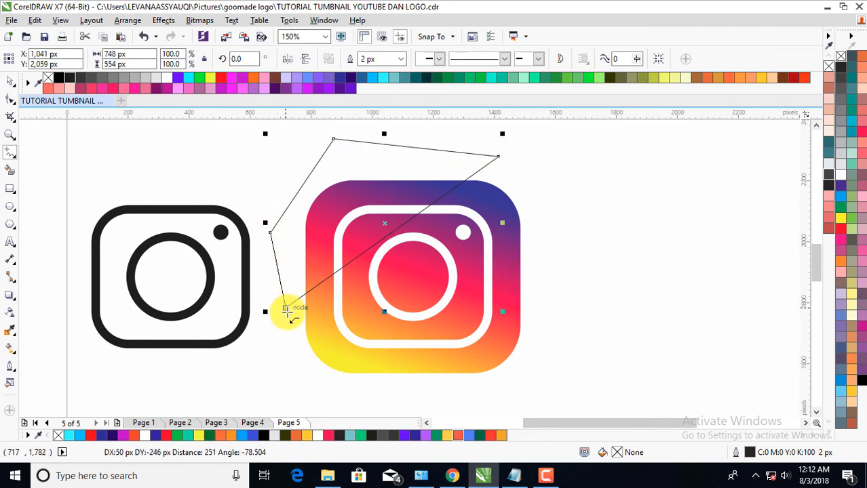
left_click(285, 309)
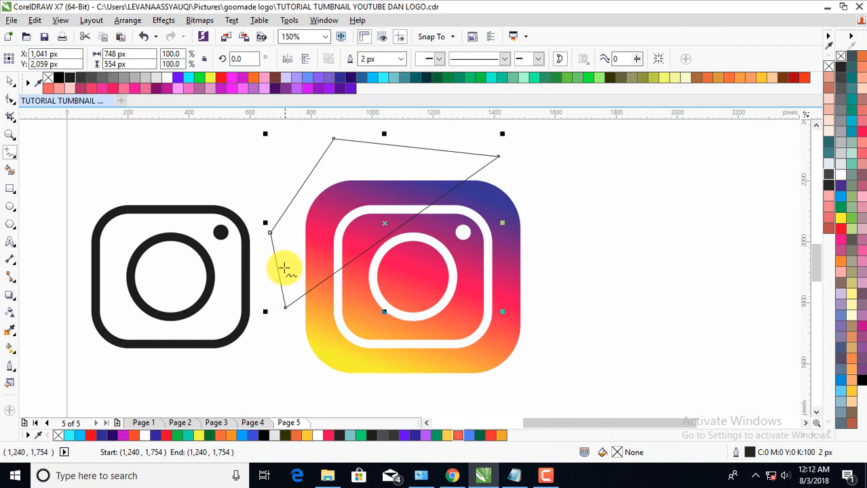
Intersect the four-sided polygon with the gradient background rectangle and deselect everything
left_click(11, 82)
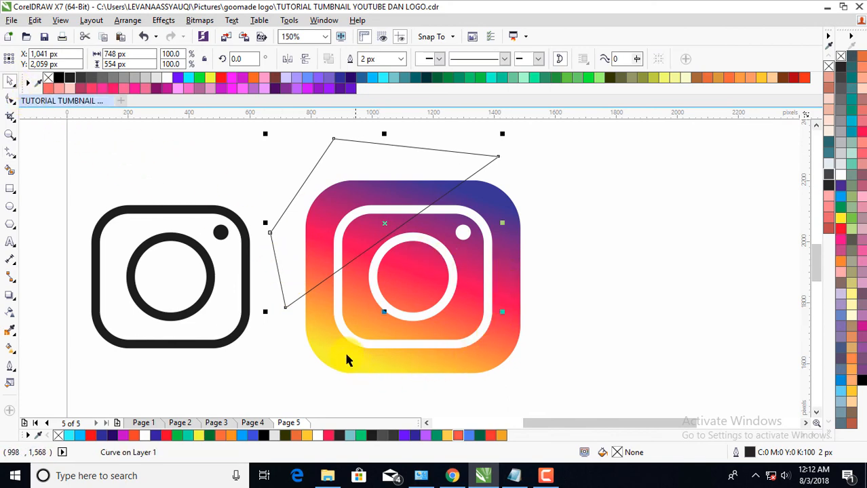
left_click(318, 343, "shift")
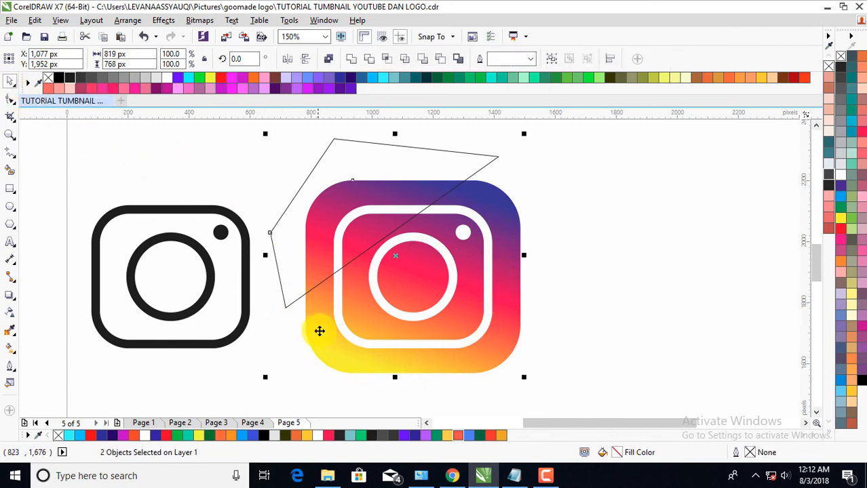
left_click(387, 59)
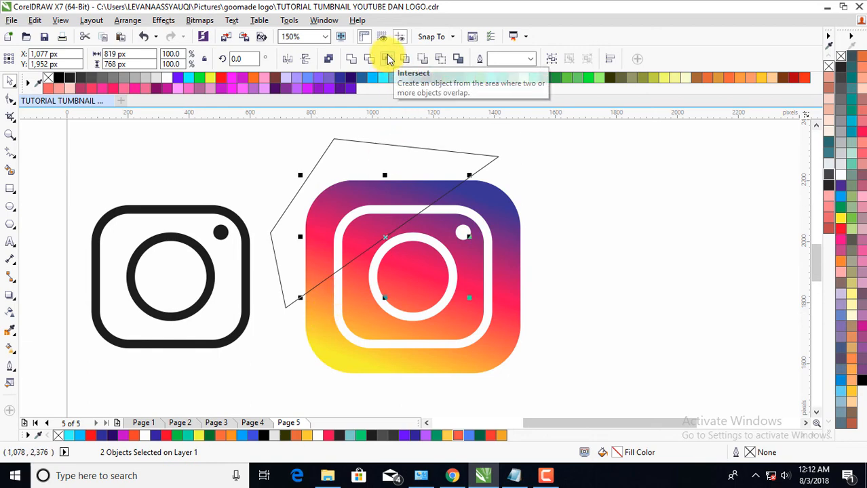
left_click(553, 173)
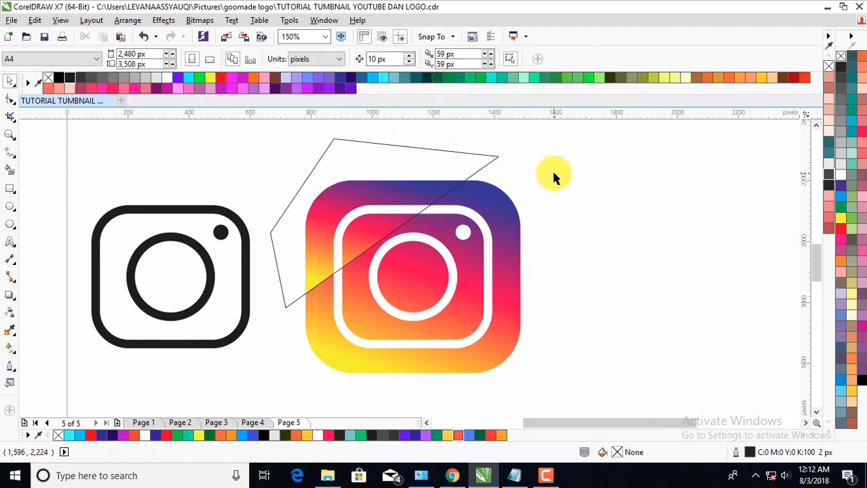
Delete the four-sided polygon outline
left_click(419, 153)
right_click(420, 155)
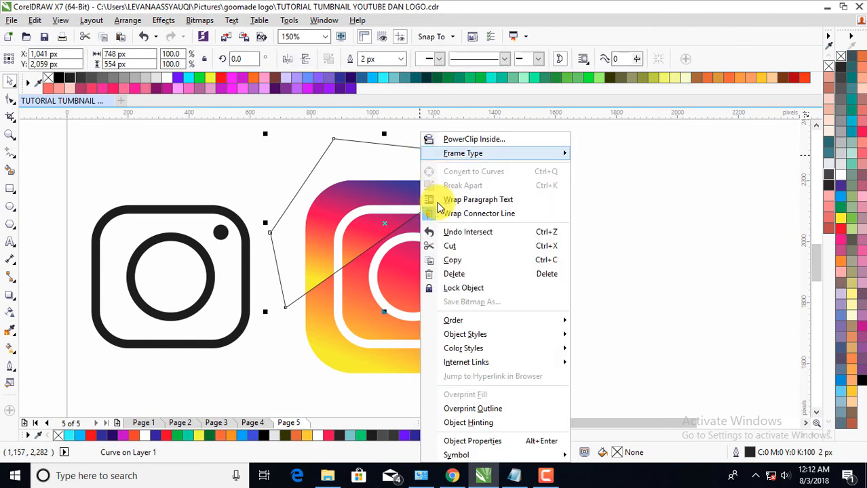
left_click(453, 275)
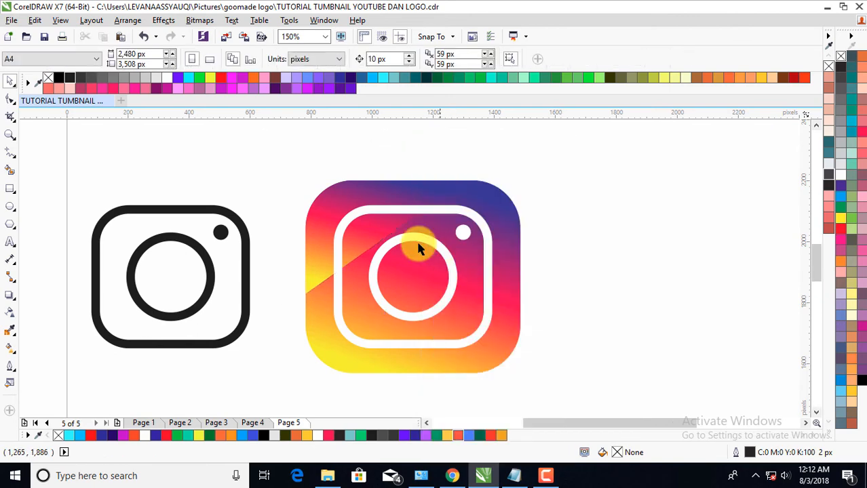
Try moving the intersected upper-left gradient piece slightly upwards, and undo the move
left_click(366, 194)
left_click_drag(340, 205, 334, 184)
key("ctrl+z")
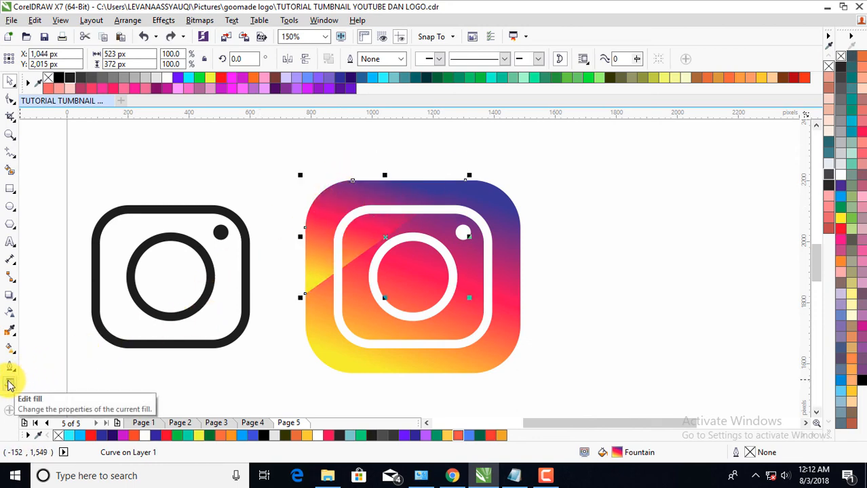
Edit the diagonal overlay piece's fountain fill and remove its red middle colour node
left_click(9, 385)
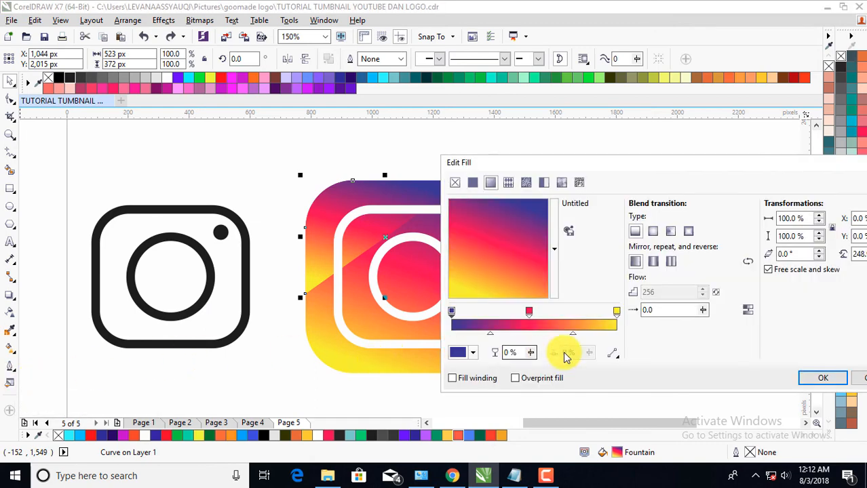
double_click(529, 312)
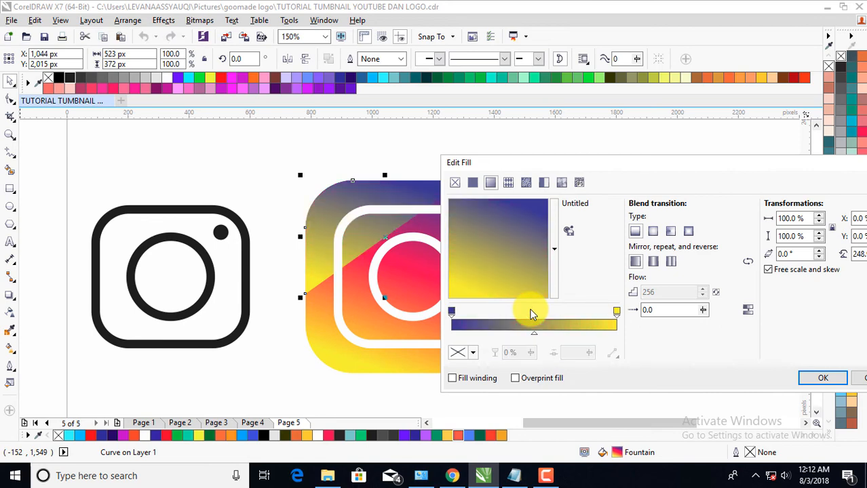
left_click(616, 314)
left_click_drag(616, 311, 613, 314)
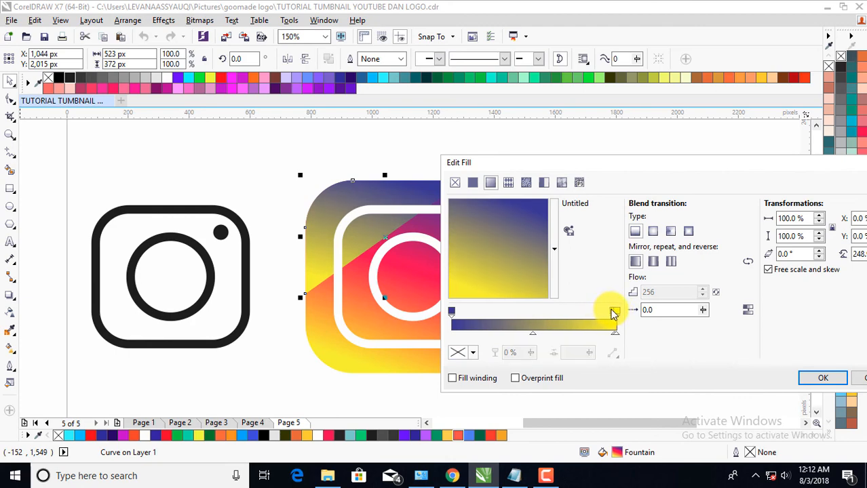
double_click(614, 314)
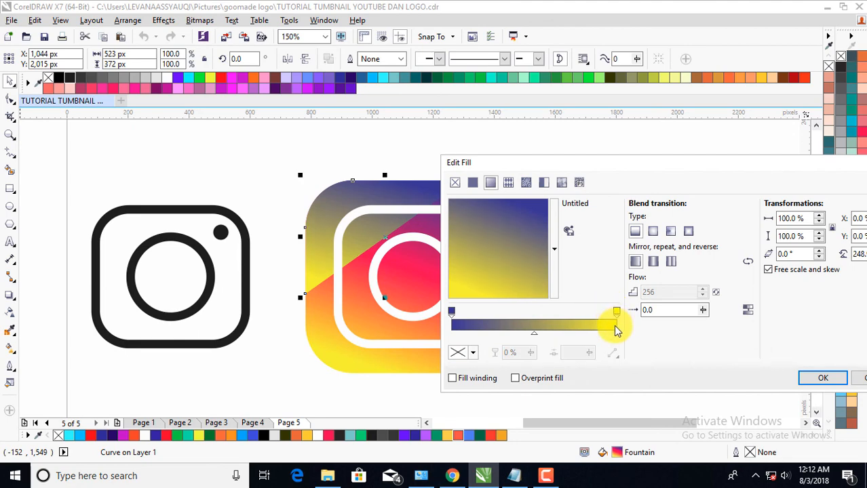
Change the overlay gradient's yellow end colour to purple C80 M82 Y0 K0 and apply the fill
left_click(618, 312)
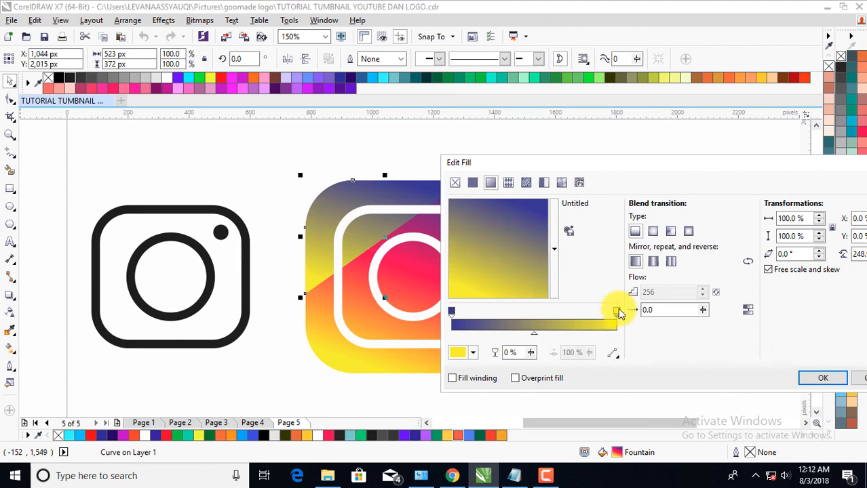
left_click(473, 353)
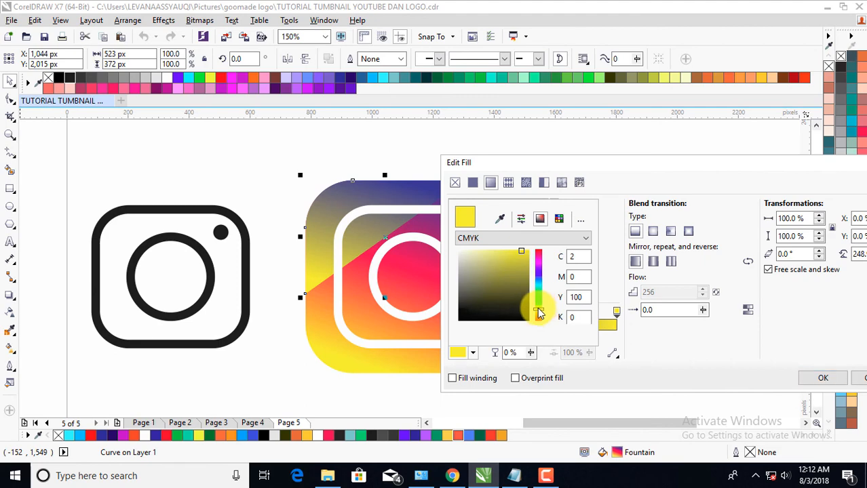
left_click_drag(538, 312, 539, 275)
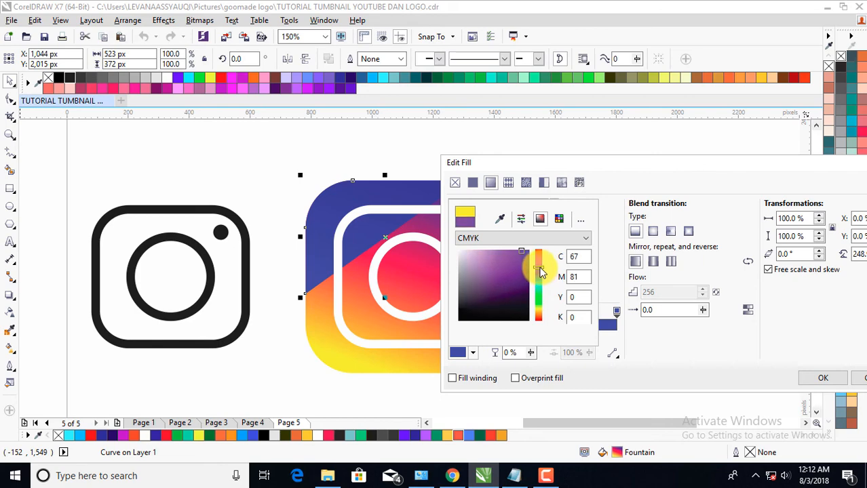
left_click_drag(541, 271, 529, 256)
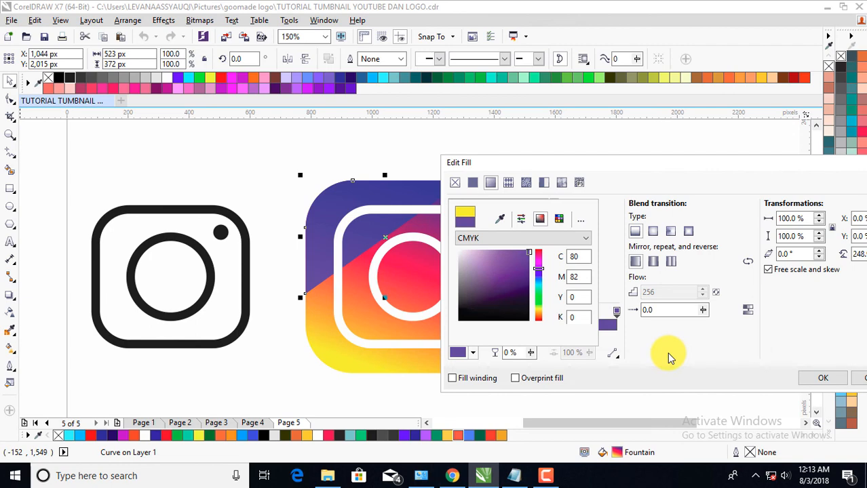
left_click(812, 378)
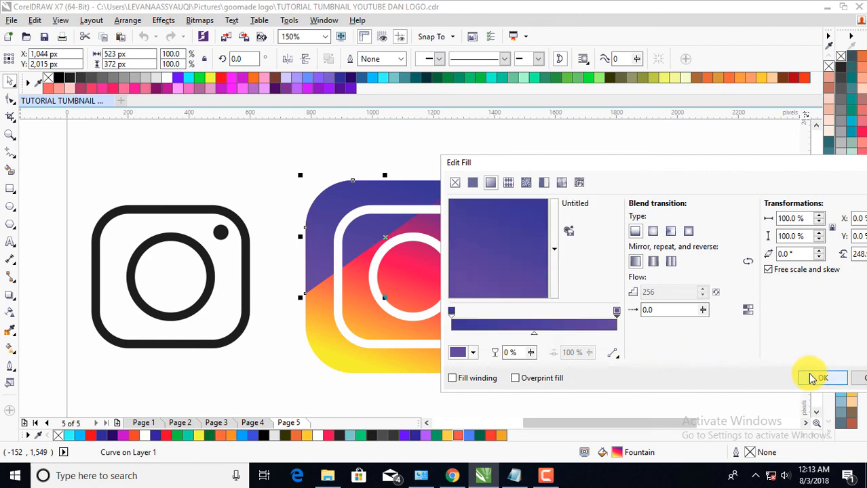
left_click(807, 381)
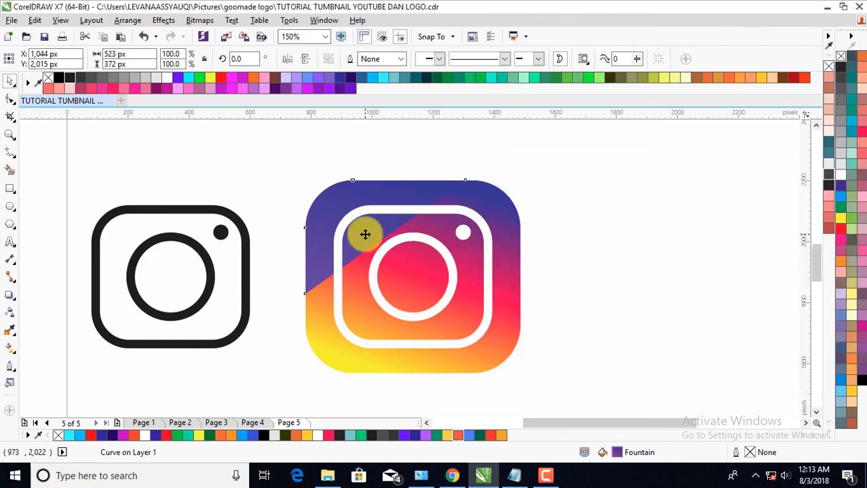
Apply a linear transparency of about -67.6° to the purple diagonal piece, fading out towards the logo's centre, and deselect it
left_click(13, 317)
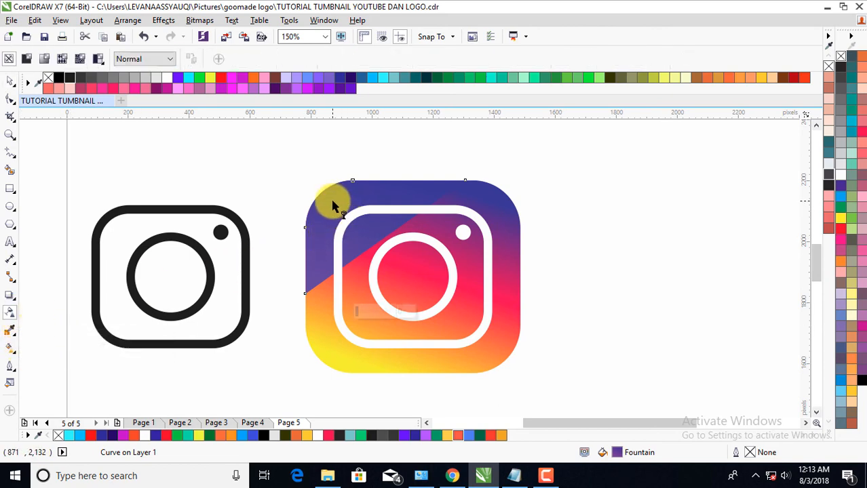
left_click_drag(331, 201, 363, 256)
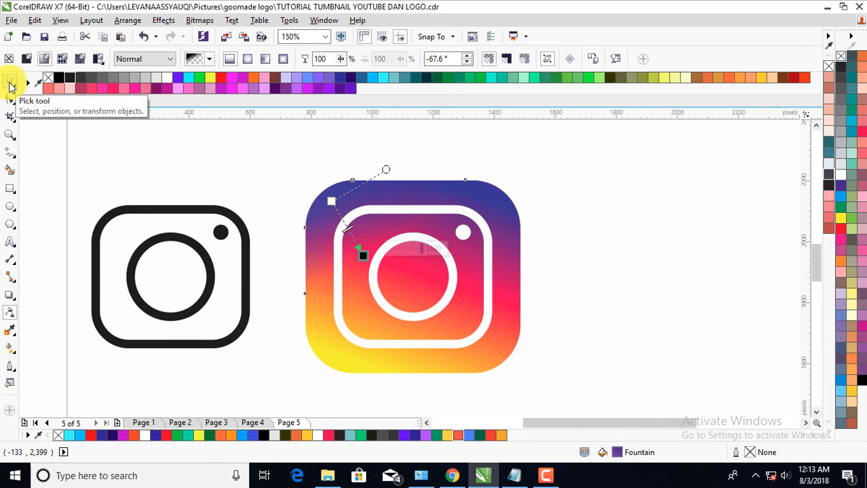
left_click(10, 86)
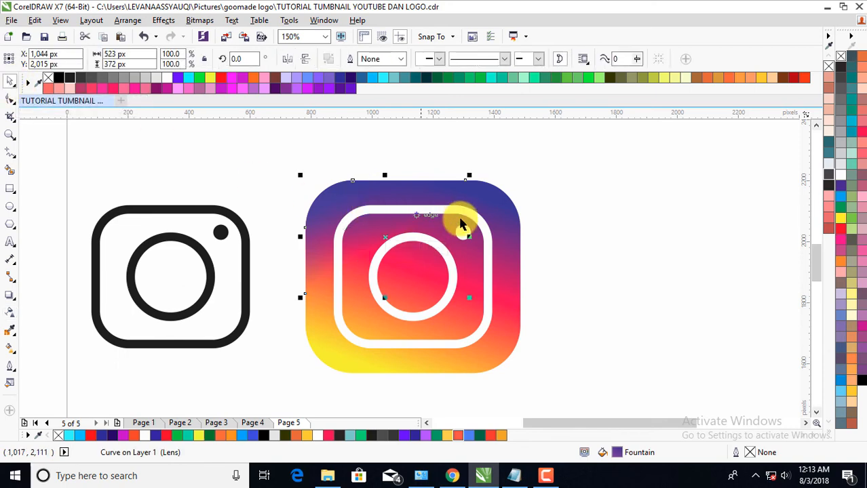
left_click(574, 227)
scroll(393, 261, "down", 1)
scroll(396, 270, "up", 1)
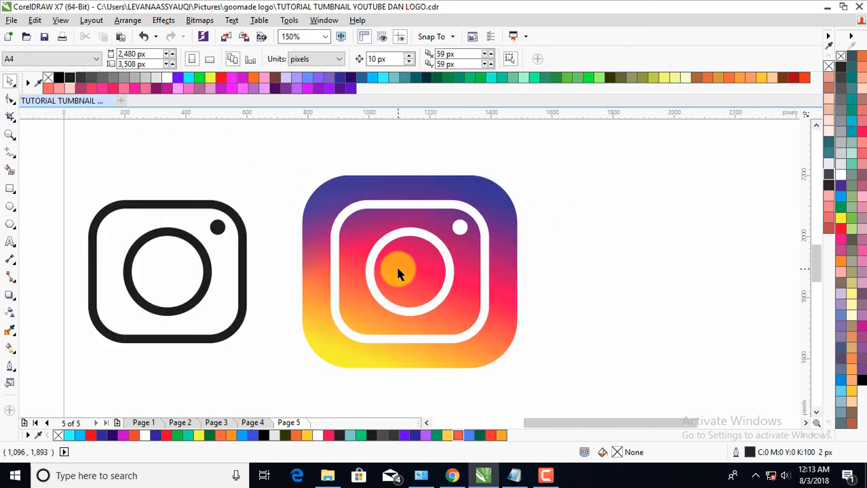
scroll(399, 271, "down", 1)
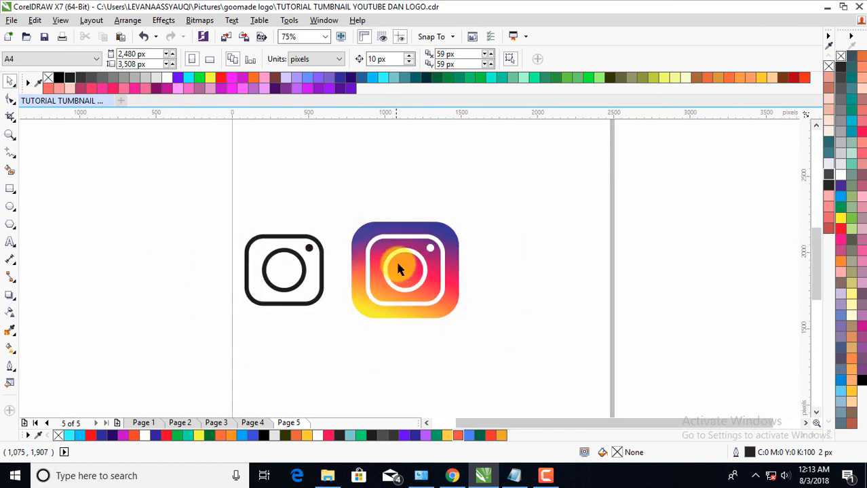
scroll(399, 270, "up", 1)
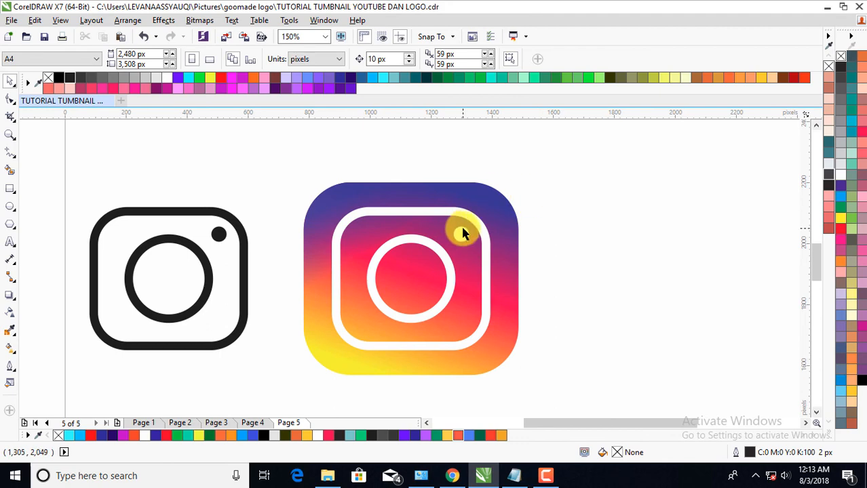
Add the artistic text "Instagram" below the gradient logo and set its font to Billabong
scroll(350, 262, "down", 1)
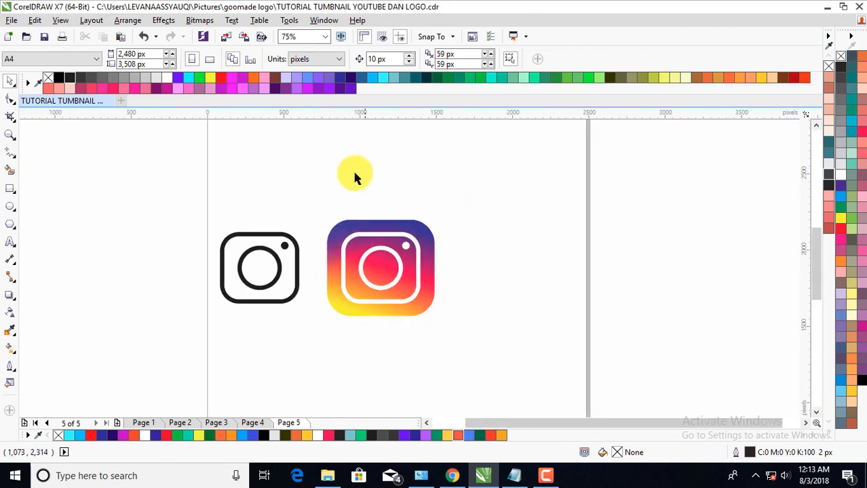
left_click(10, 242)
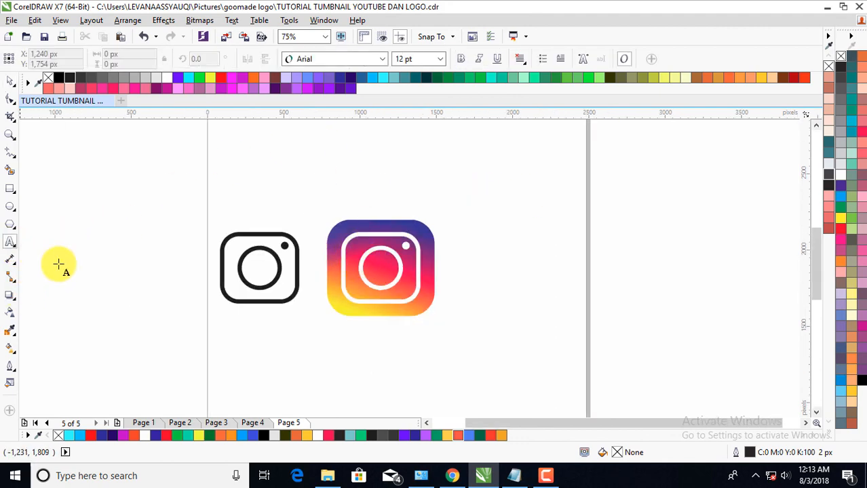
left_click(348, 347)
type("Instagram")
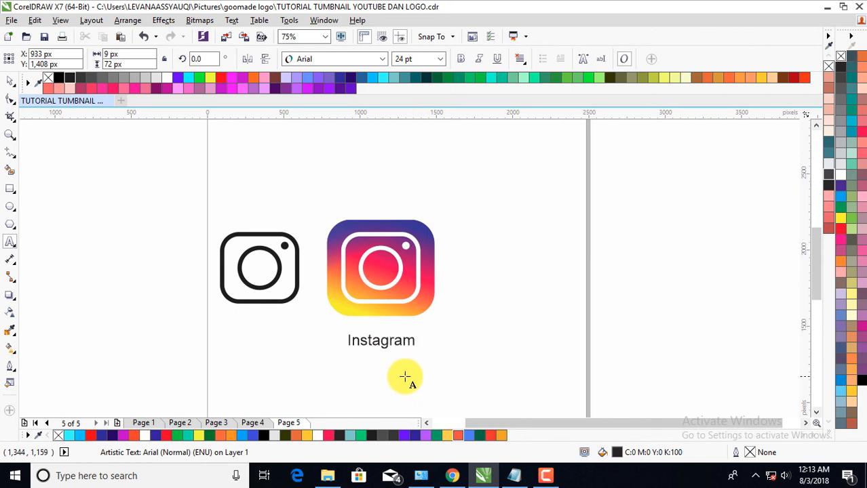
left_click(9, 83)
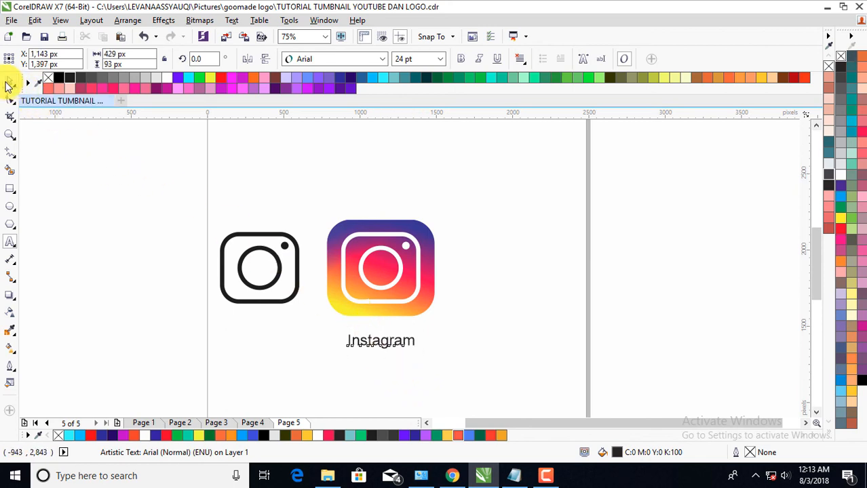
left_click(383, 60)
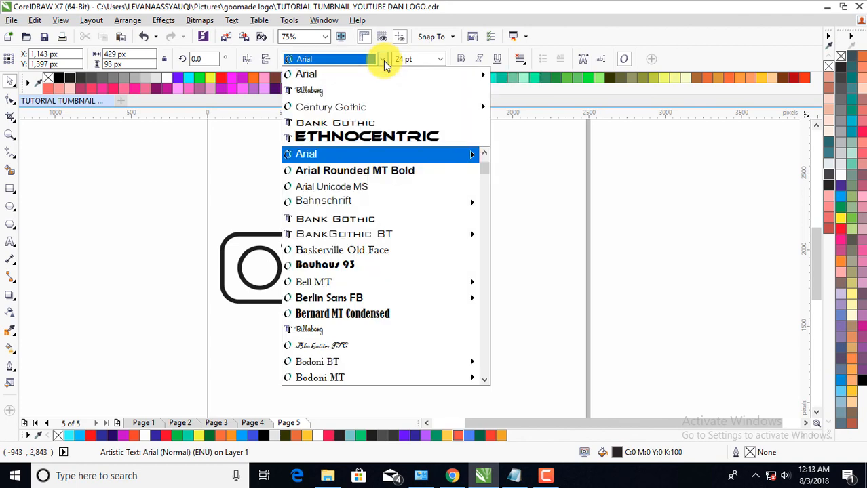
left_click(329, 89)
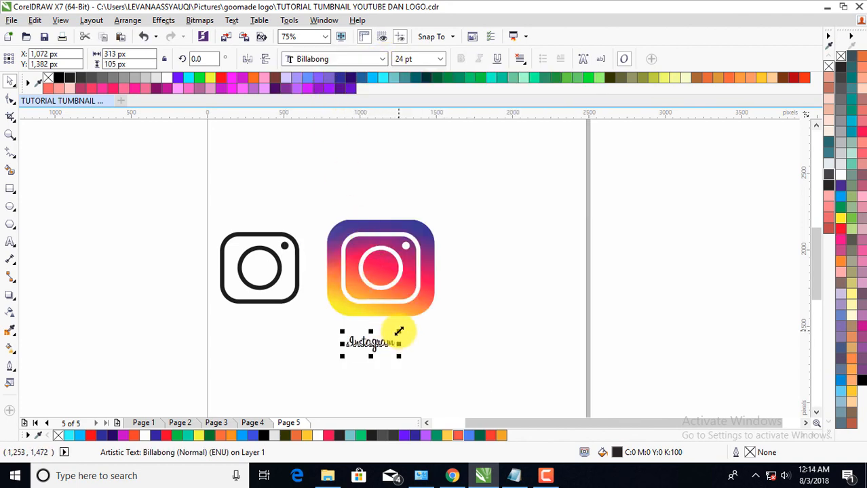
Enlarge the Instagram text to about 740 x 248 px, place it just beneath the gradient logo and deselect it
left_click_drag(399, 331, 435, 319)
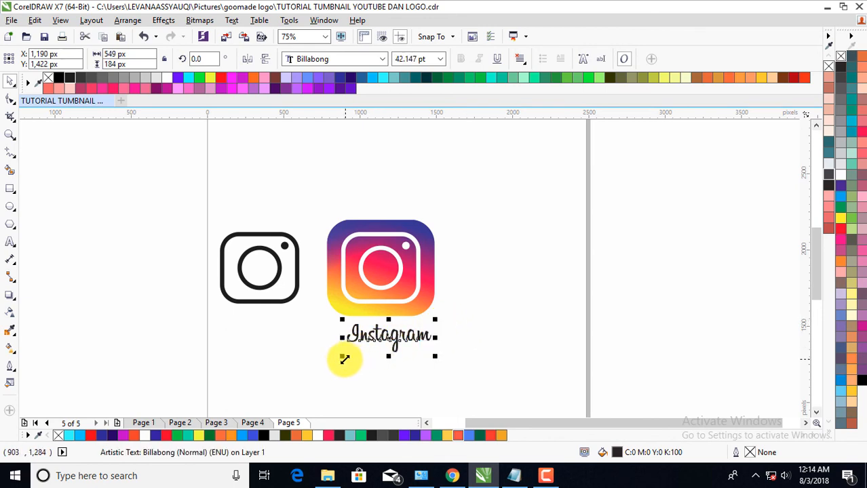
left_click_drag(345, 360, 311, 371)
left_click_drag(368, 344, 374, 344)
left_click_drag(437, 330, 445, 326)
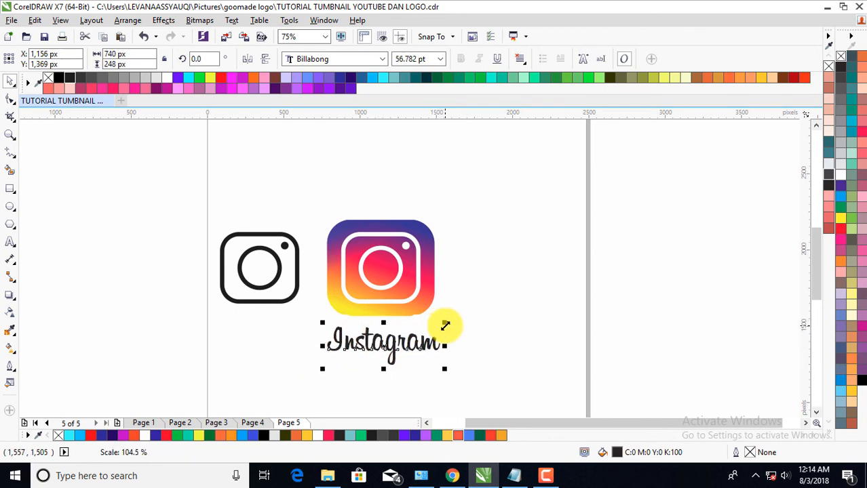
left_click(480, 306)
scroll(418, 279, "down", 1)
scroll(410, 323, "up", 1)
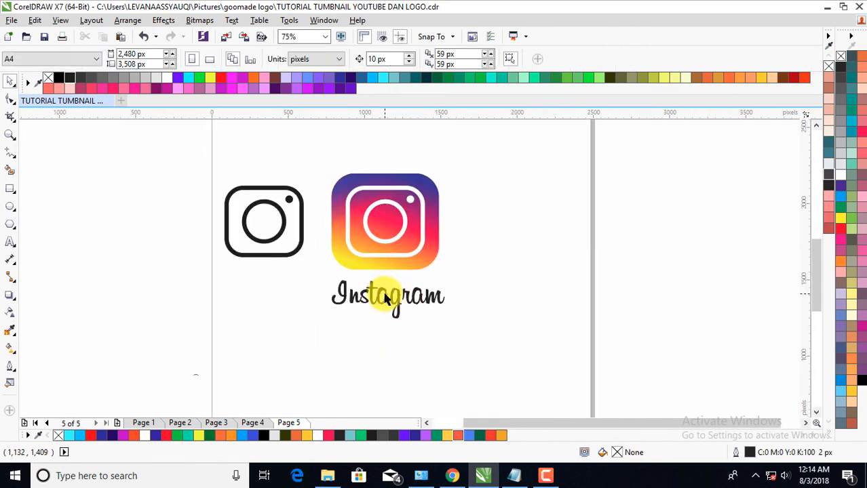
Group the gradient logo's shapes, centre the group horizontally over the Instagram text and deselect everything
left_click(453, 278)
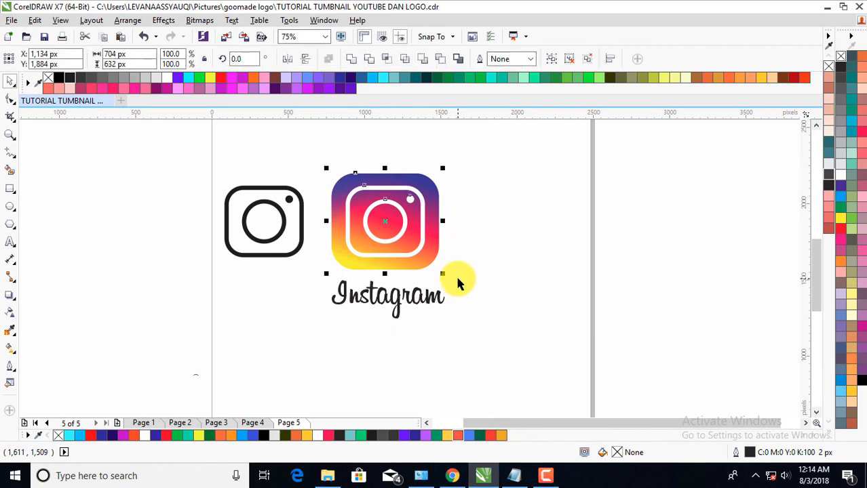
left_click(461, 191)
left_click(410, 240)
left_click(392, 302, "shift")
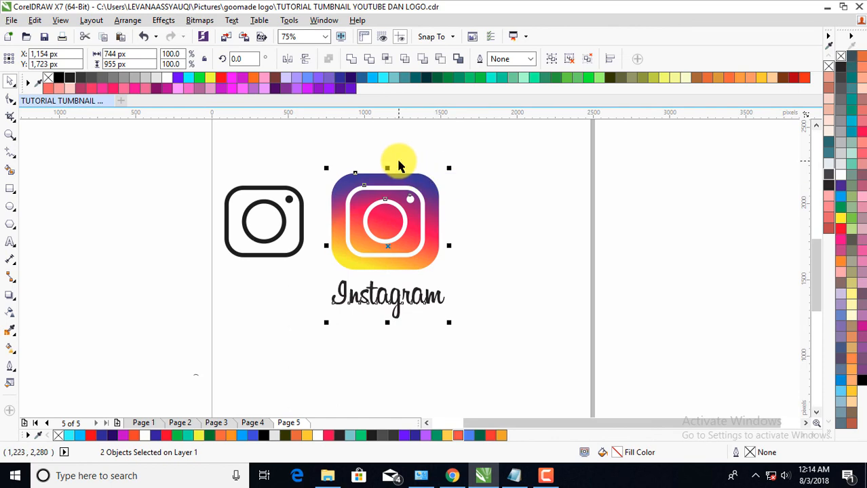
left_click(483, 200)
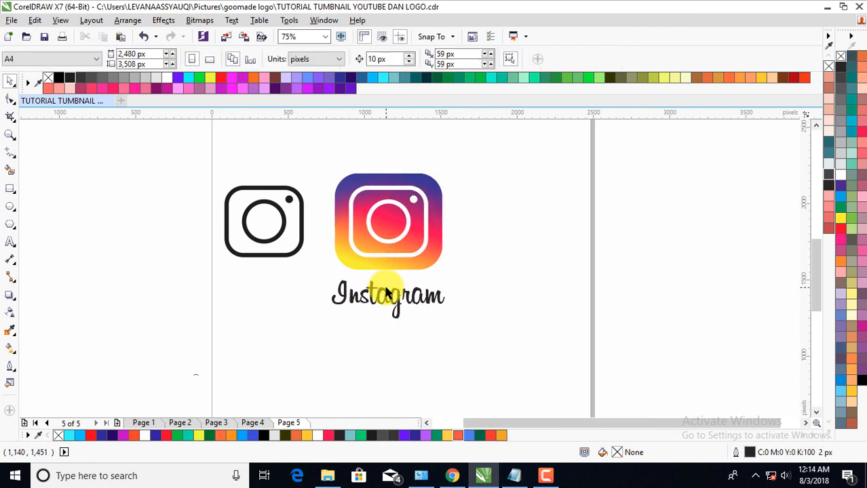
scroll(387, 293, "up", 1)
scroll(387, 286, "down", 1)
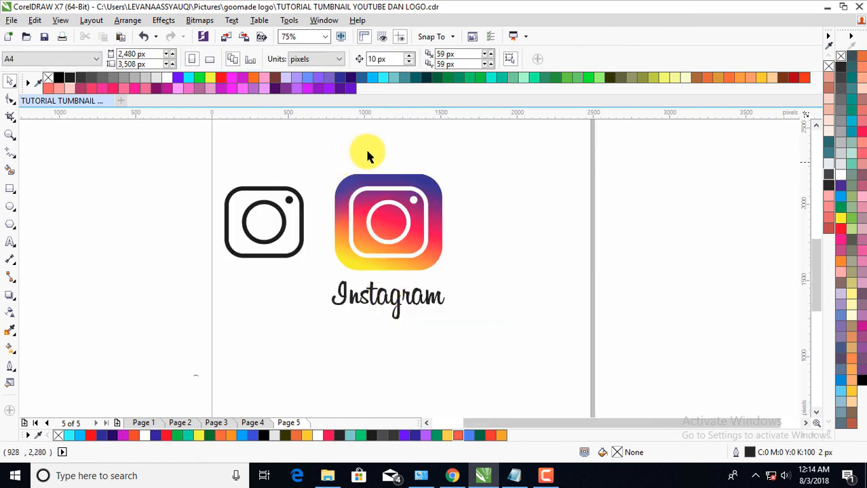